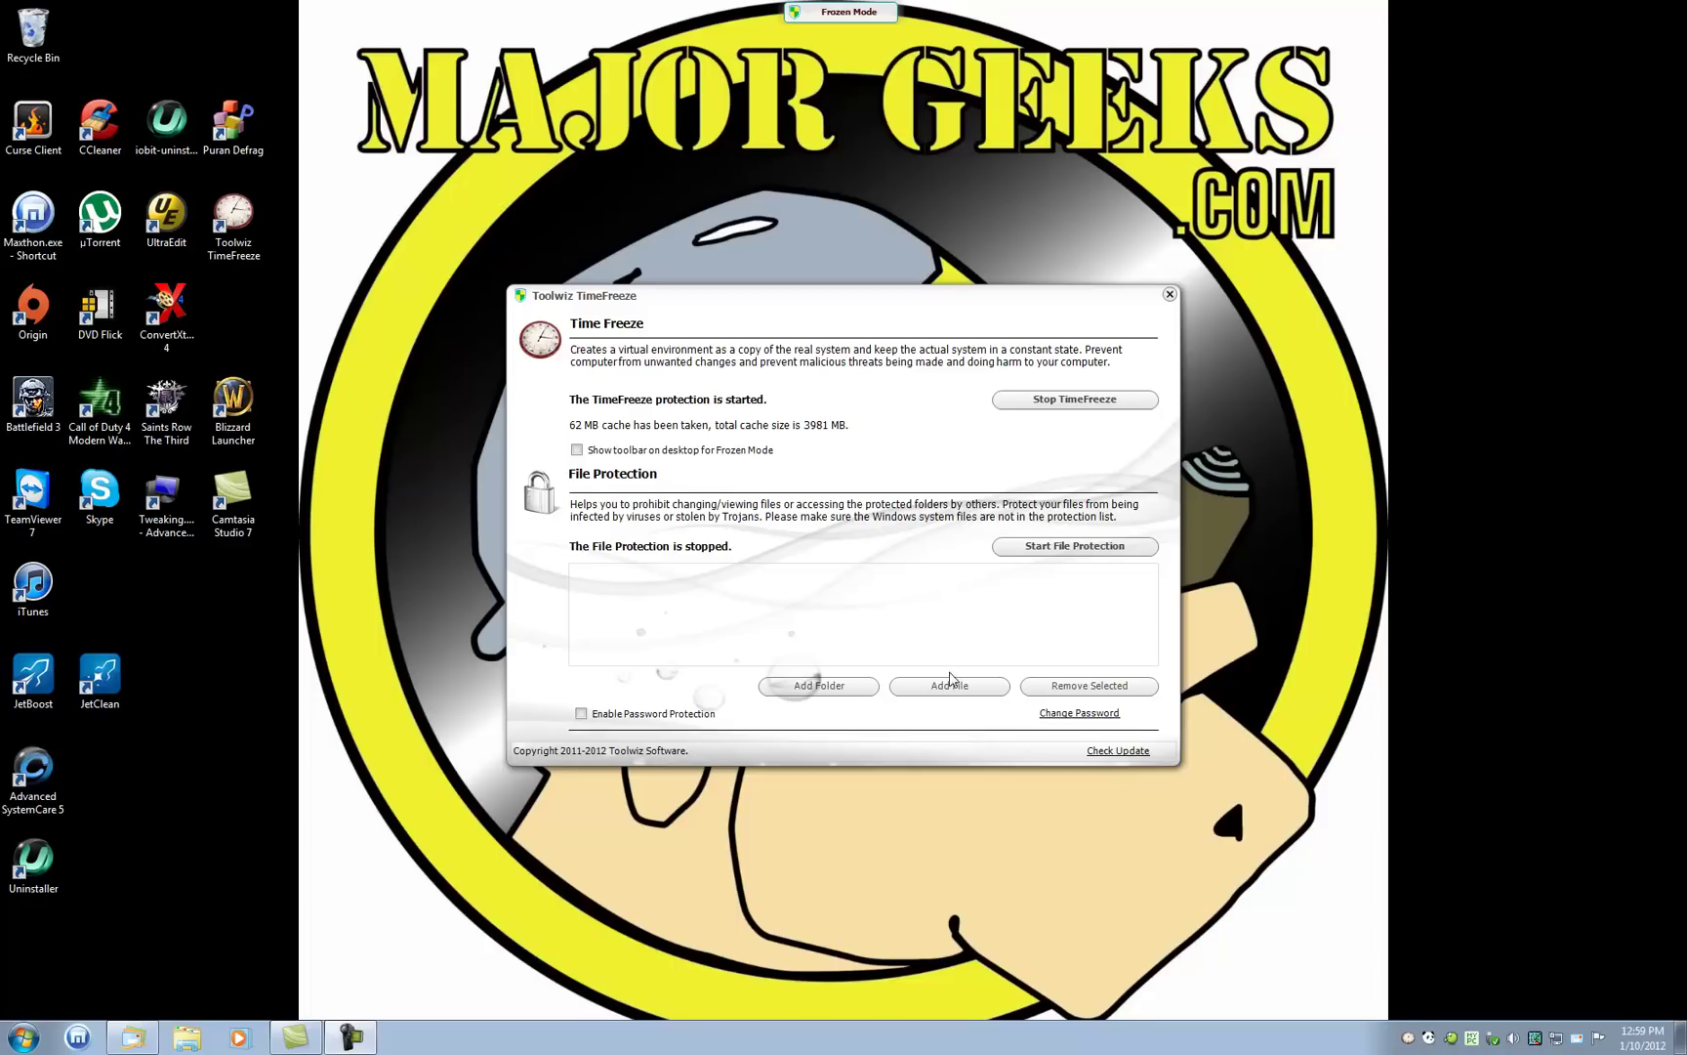
# Step: Add the C:\Temp folder to the File Protection list and start File Protection
pyautogui.click(825, 690)
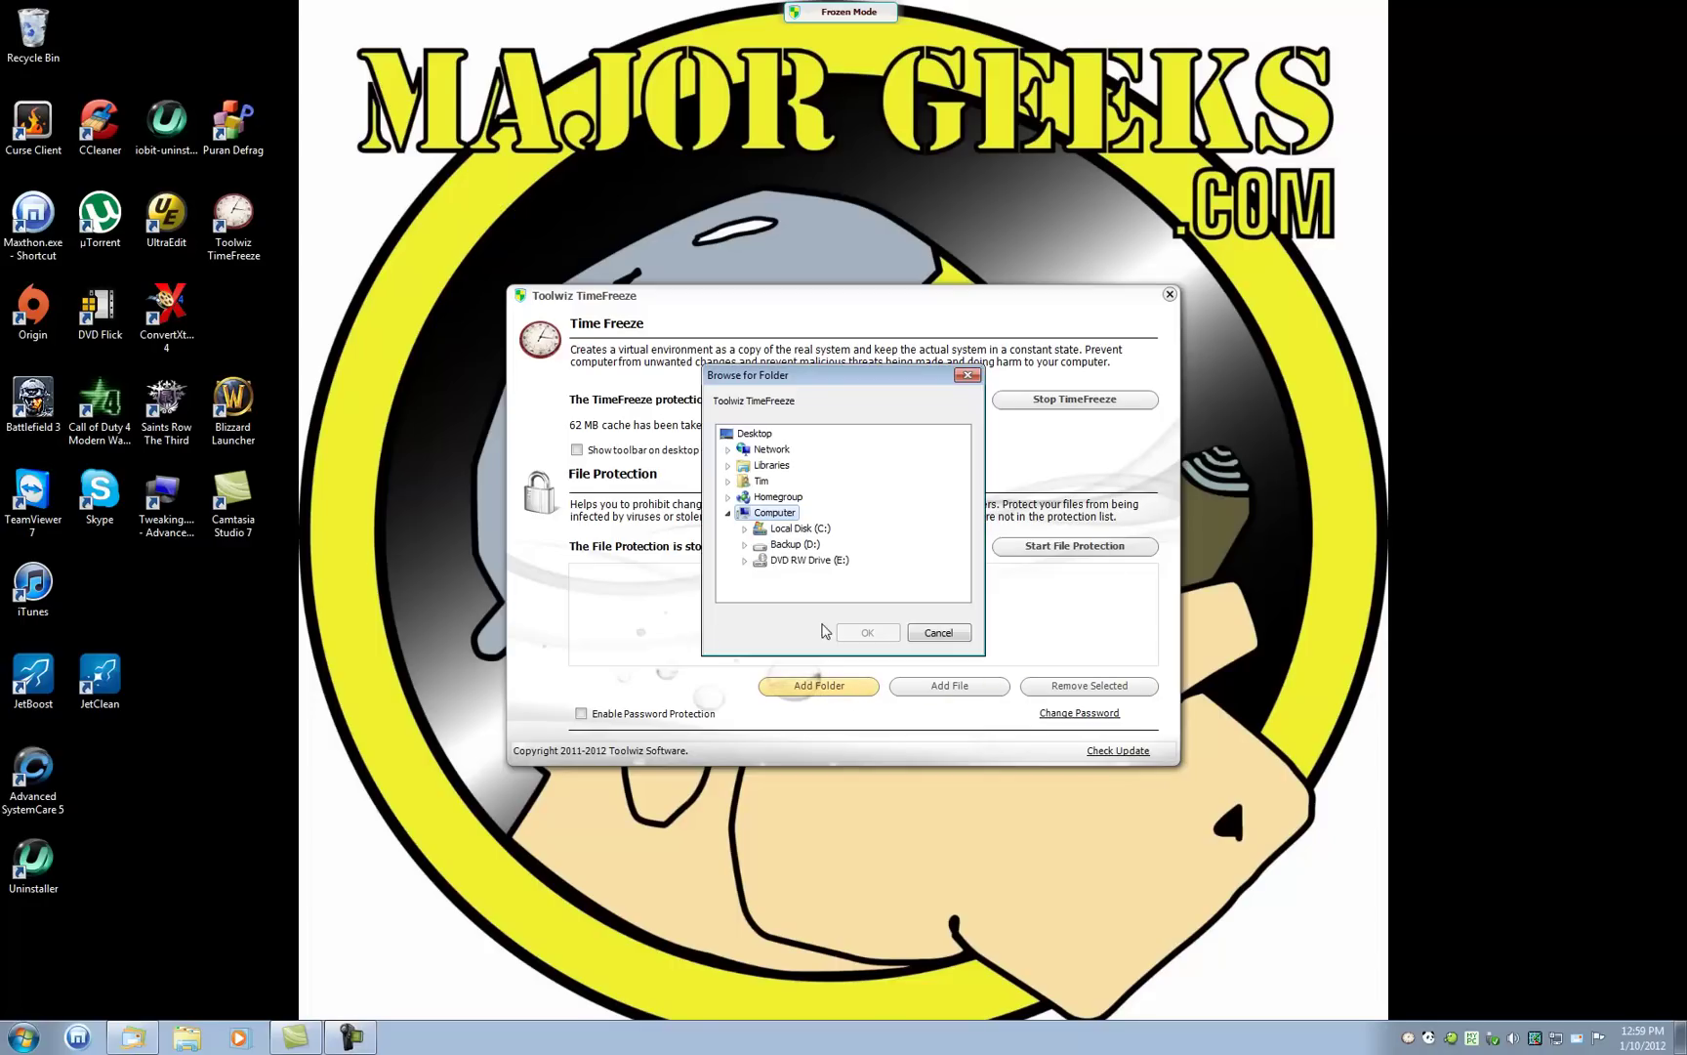
pyautogui.click(738, 533)
pyautogui.click(796, 561)
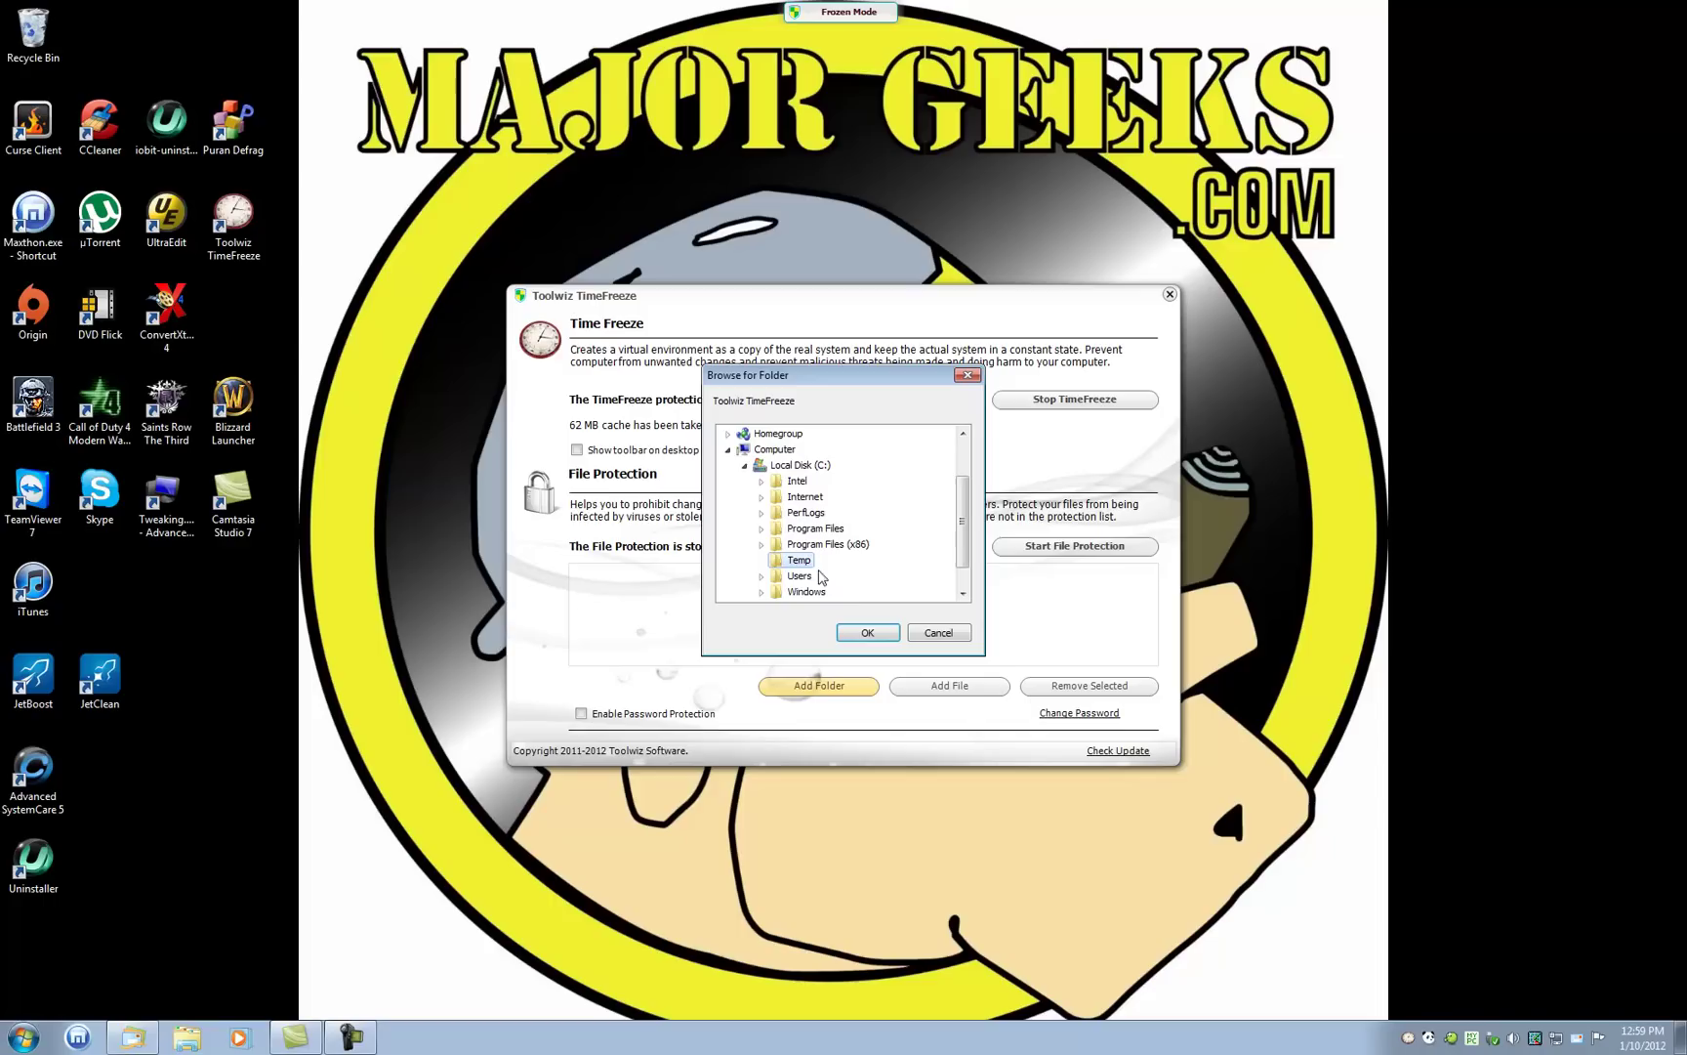
pyautogui.click(867, 633)
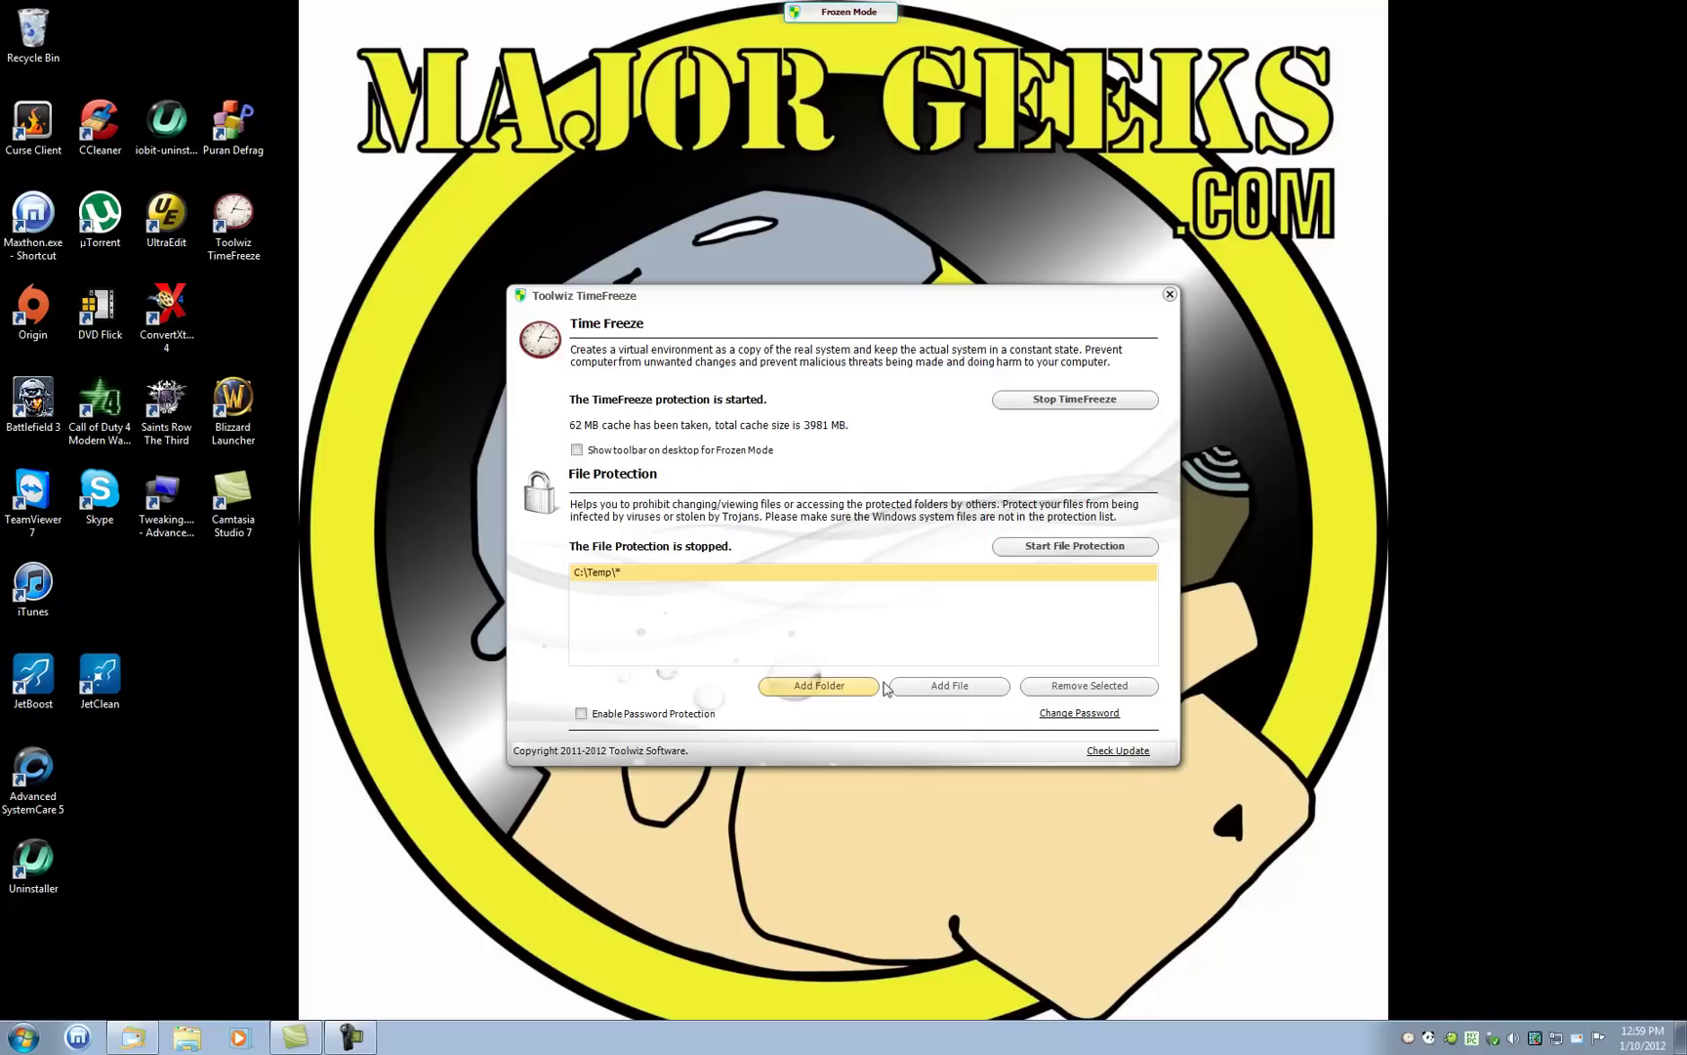
pyautogui.click(1080, 545)
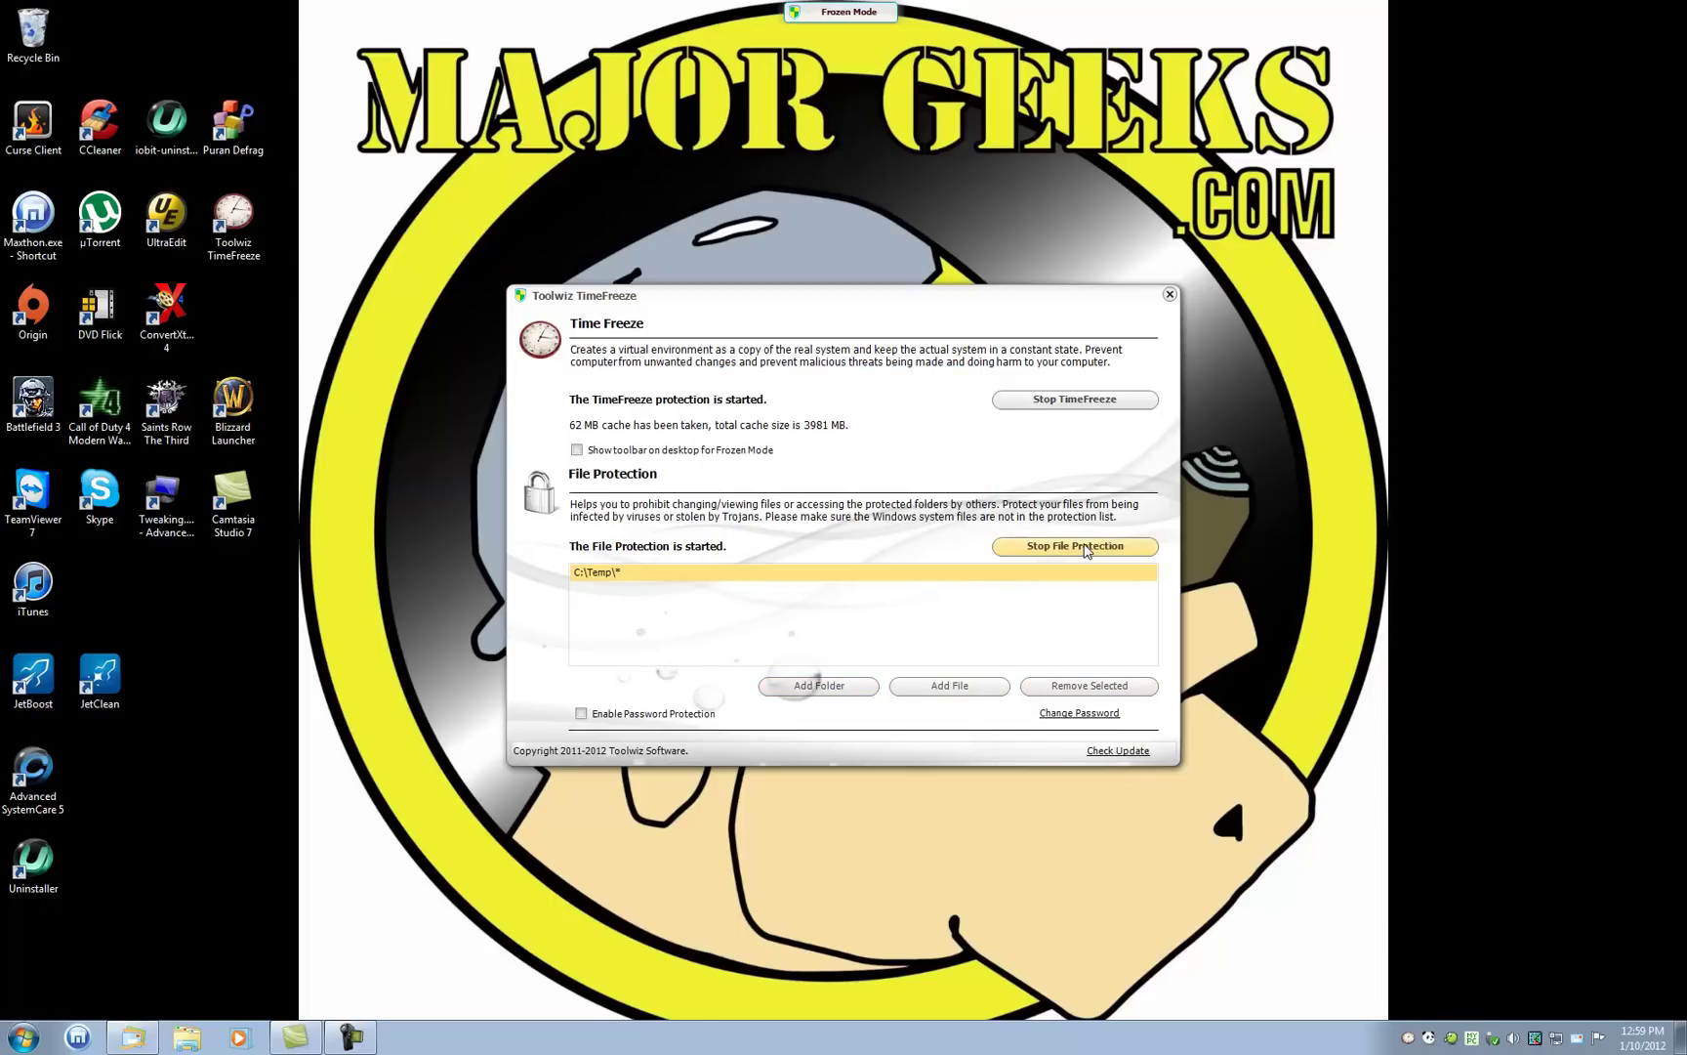
# Step: Open Windows Explorer at the C:\Temp folder on Local Disk (C:)
pyautogui.click(191, 1039)
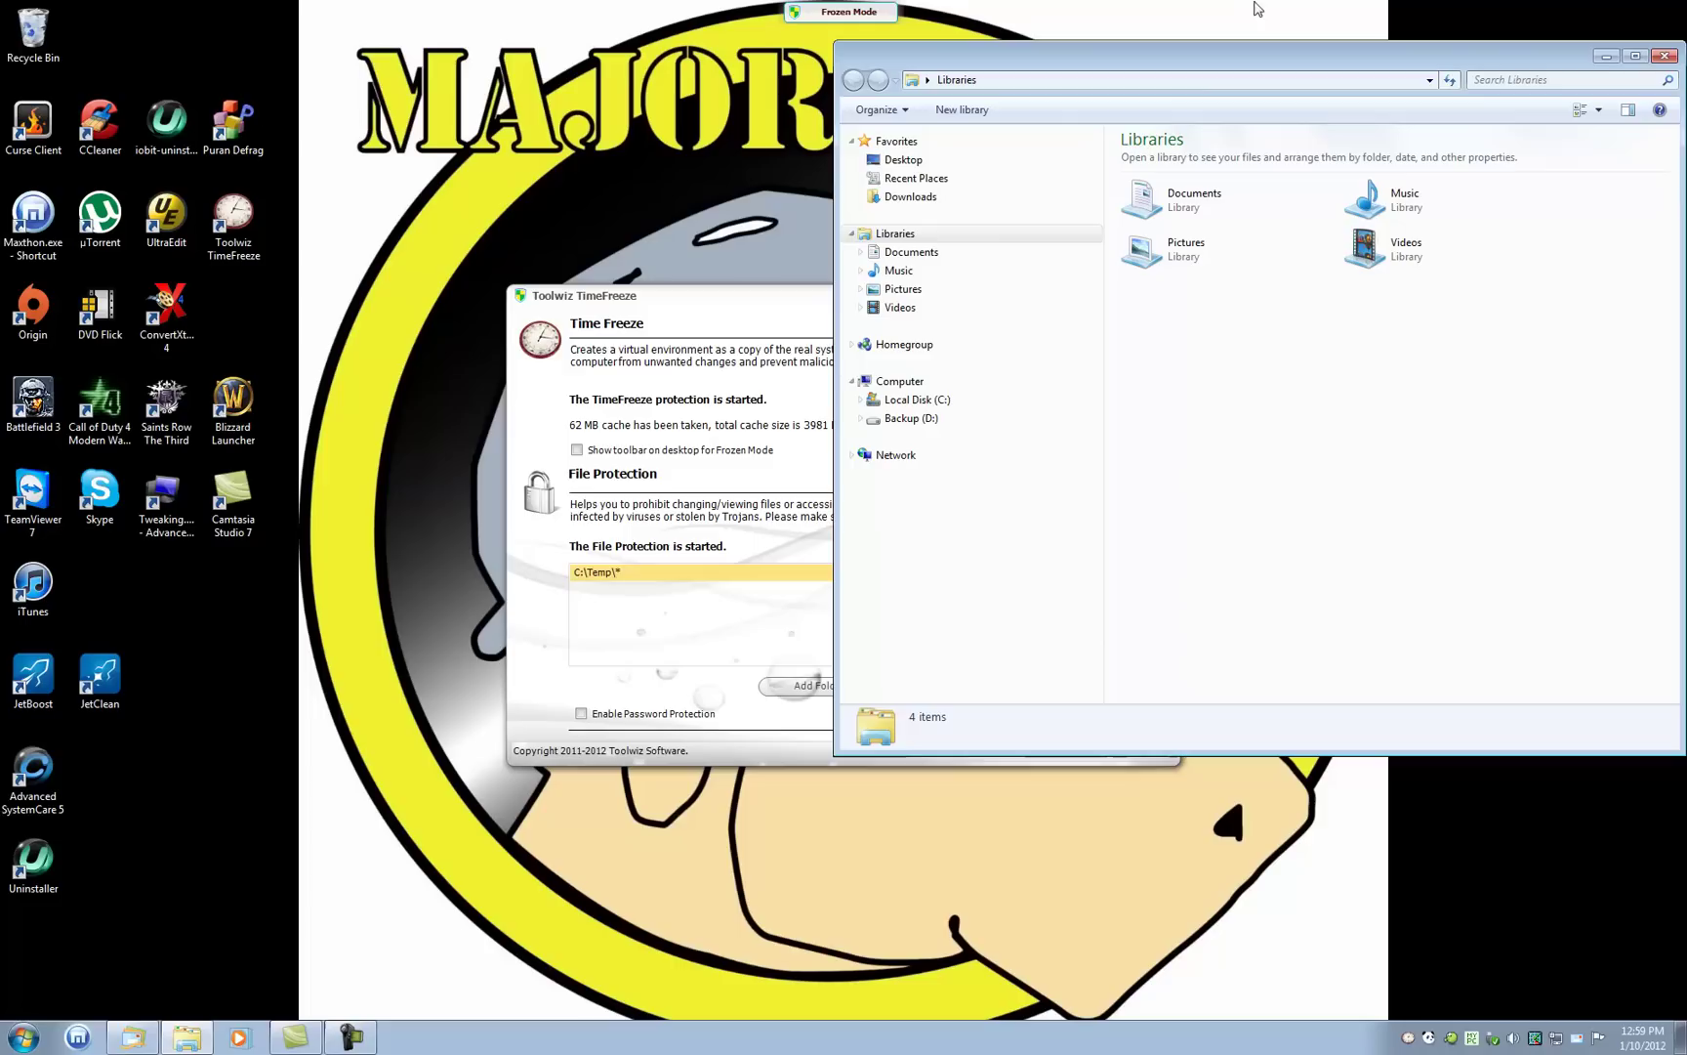
pyautogui.click(861, 400)
pyautogui.click(906, 511)
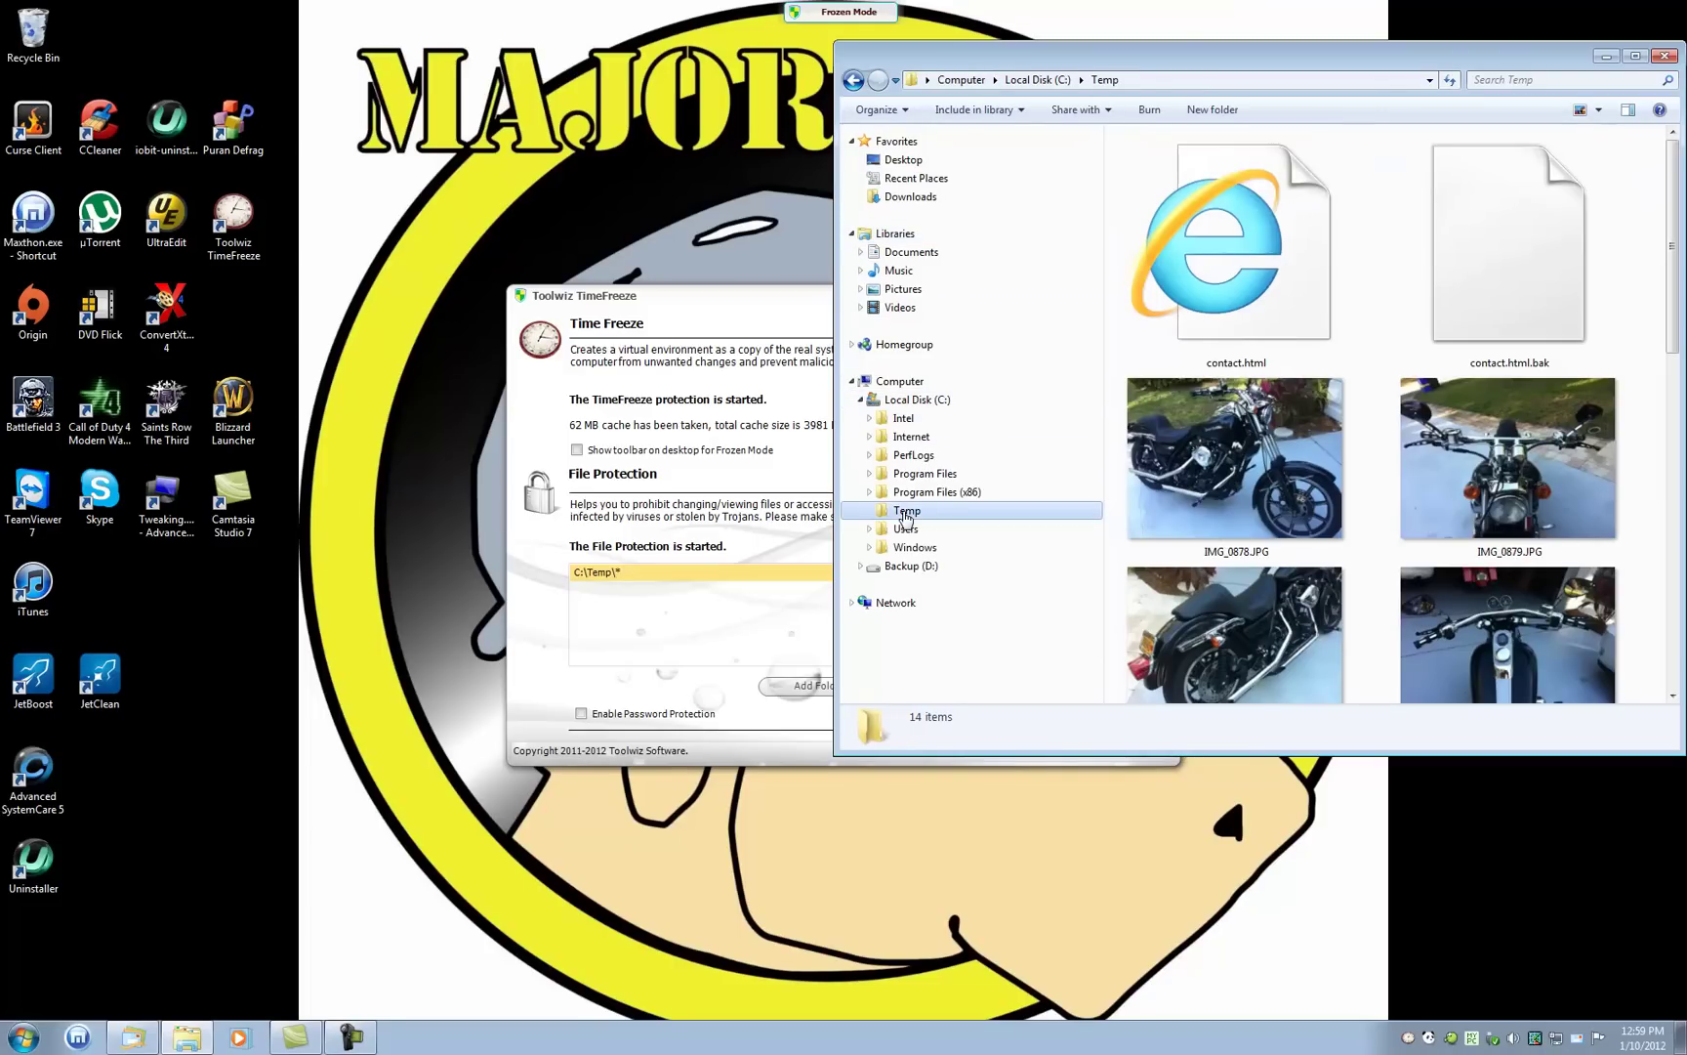
# Step: Try opening IMG_0878.JPG and contact.html, closing each error window when it fails
pyautogui.click(1306, 449)
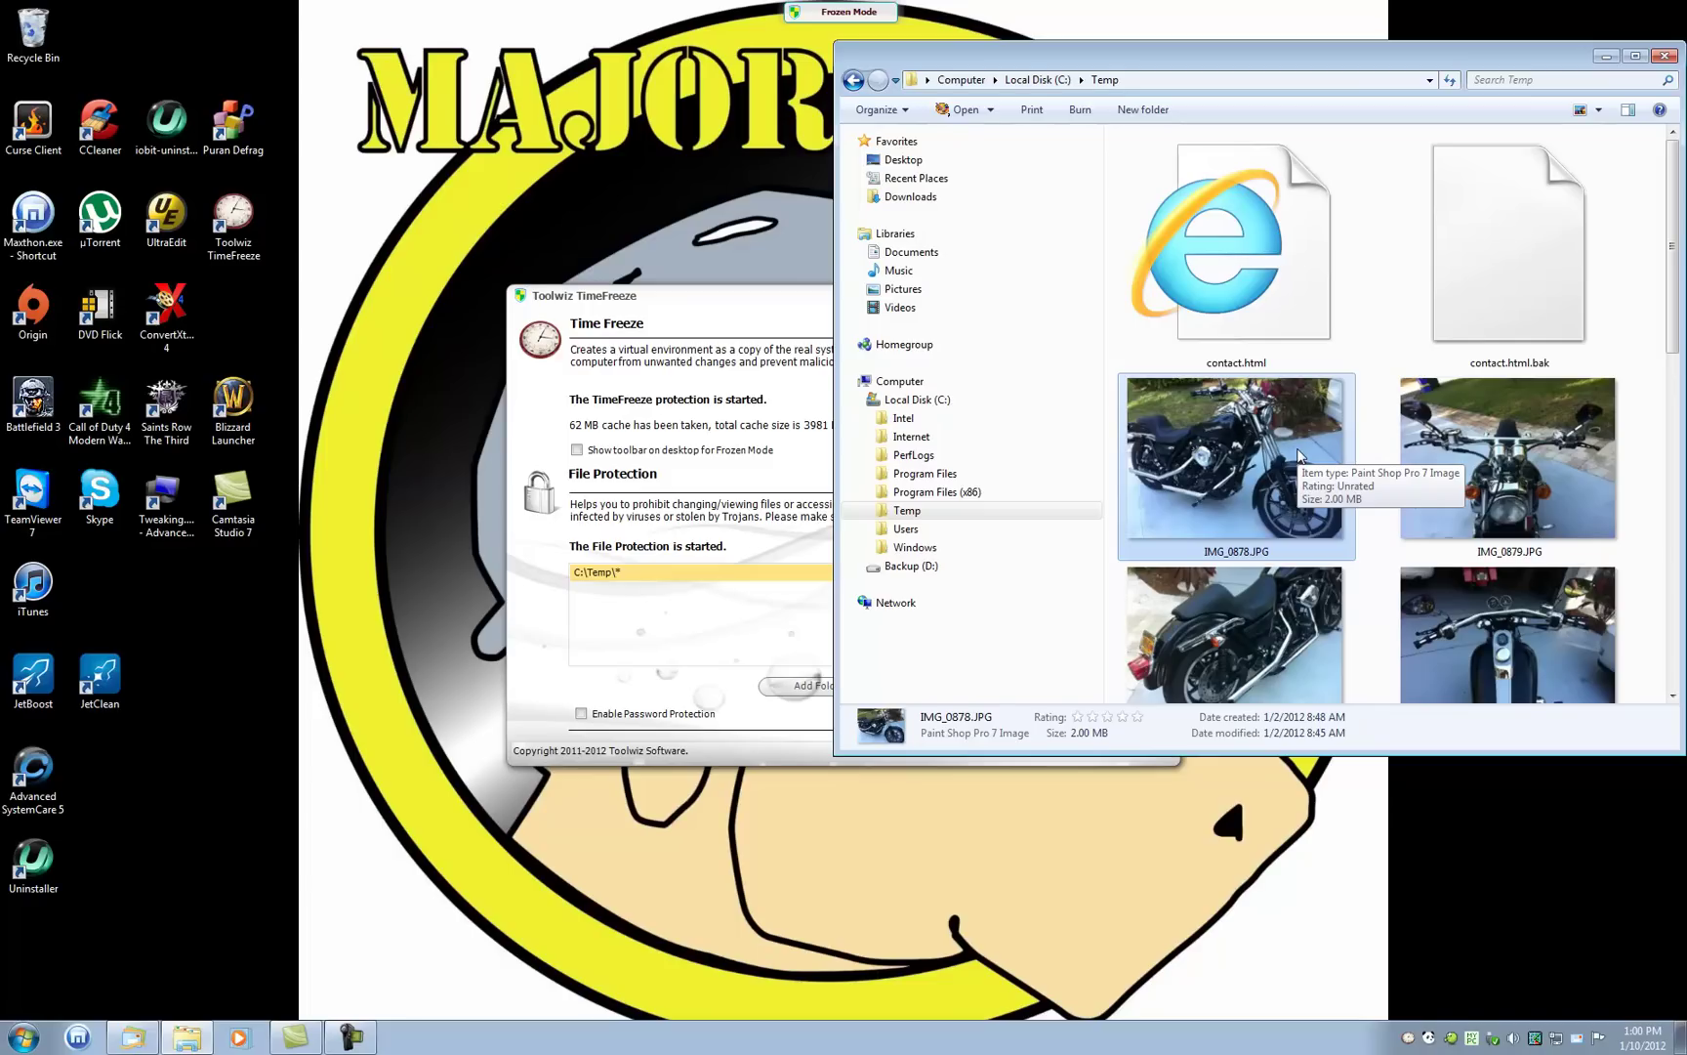
pyautogui.doubleClick(1211, 444)
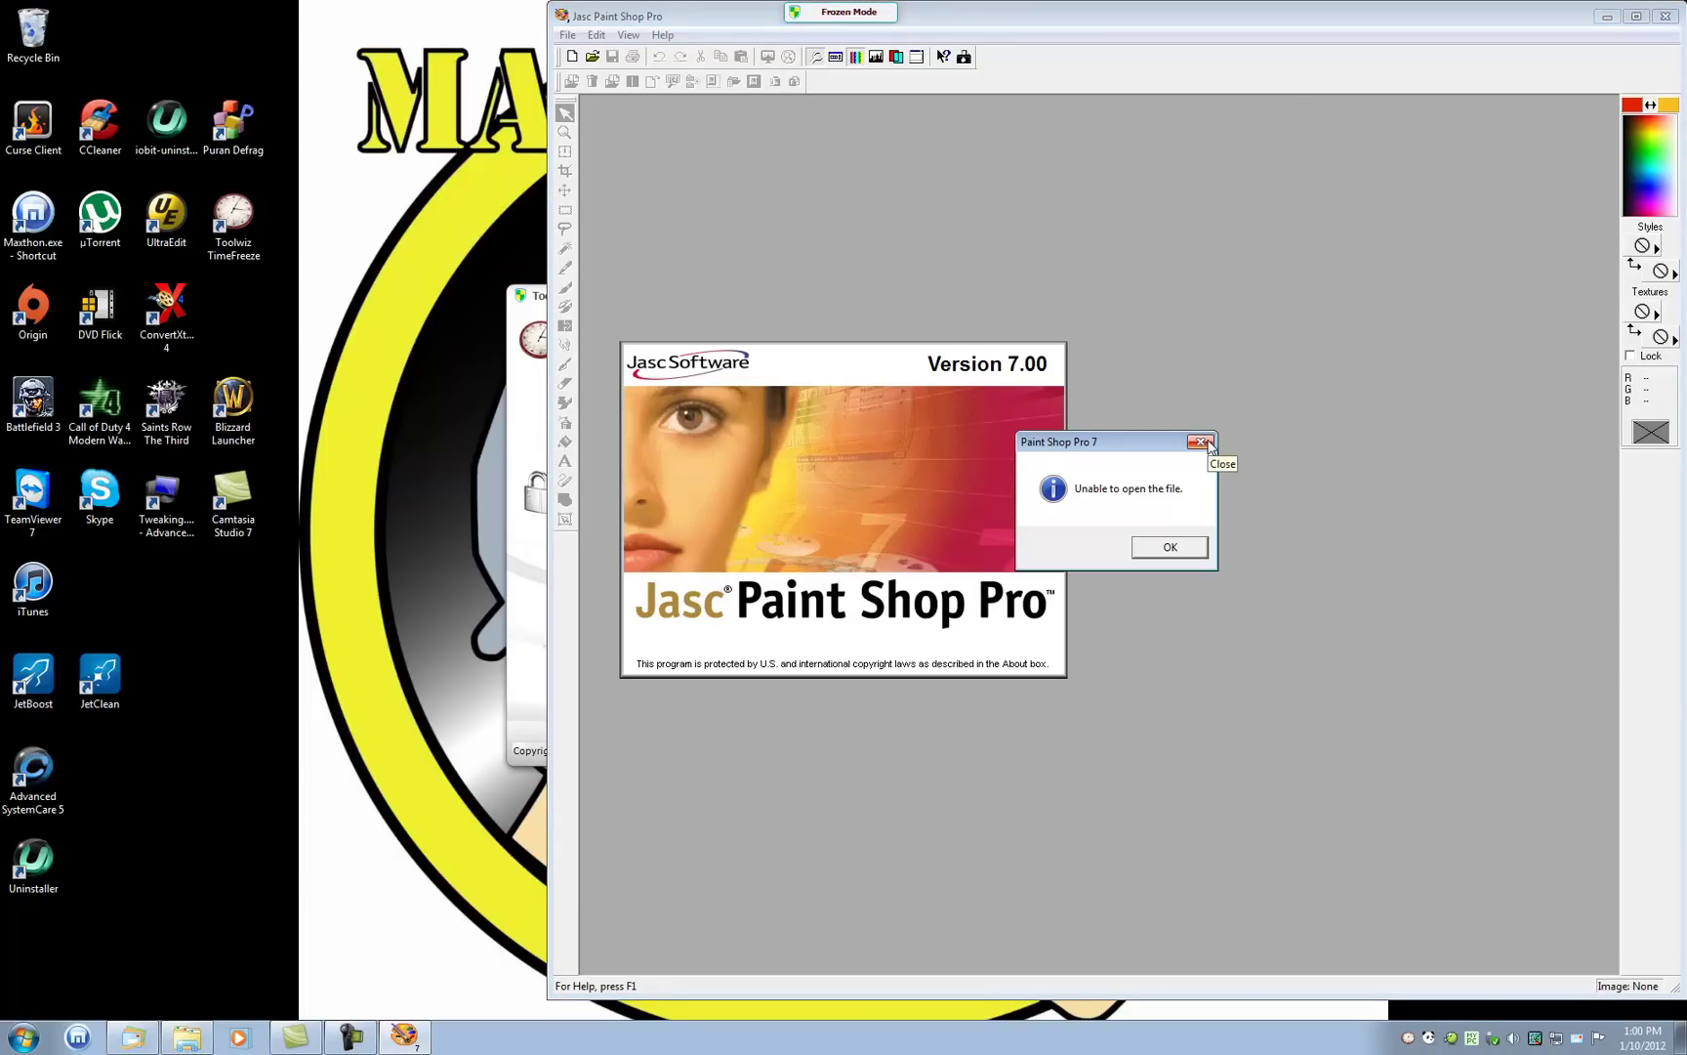
pyautogui.click(1177, 552)
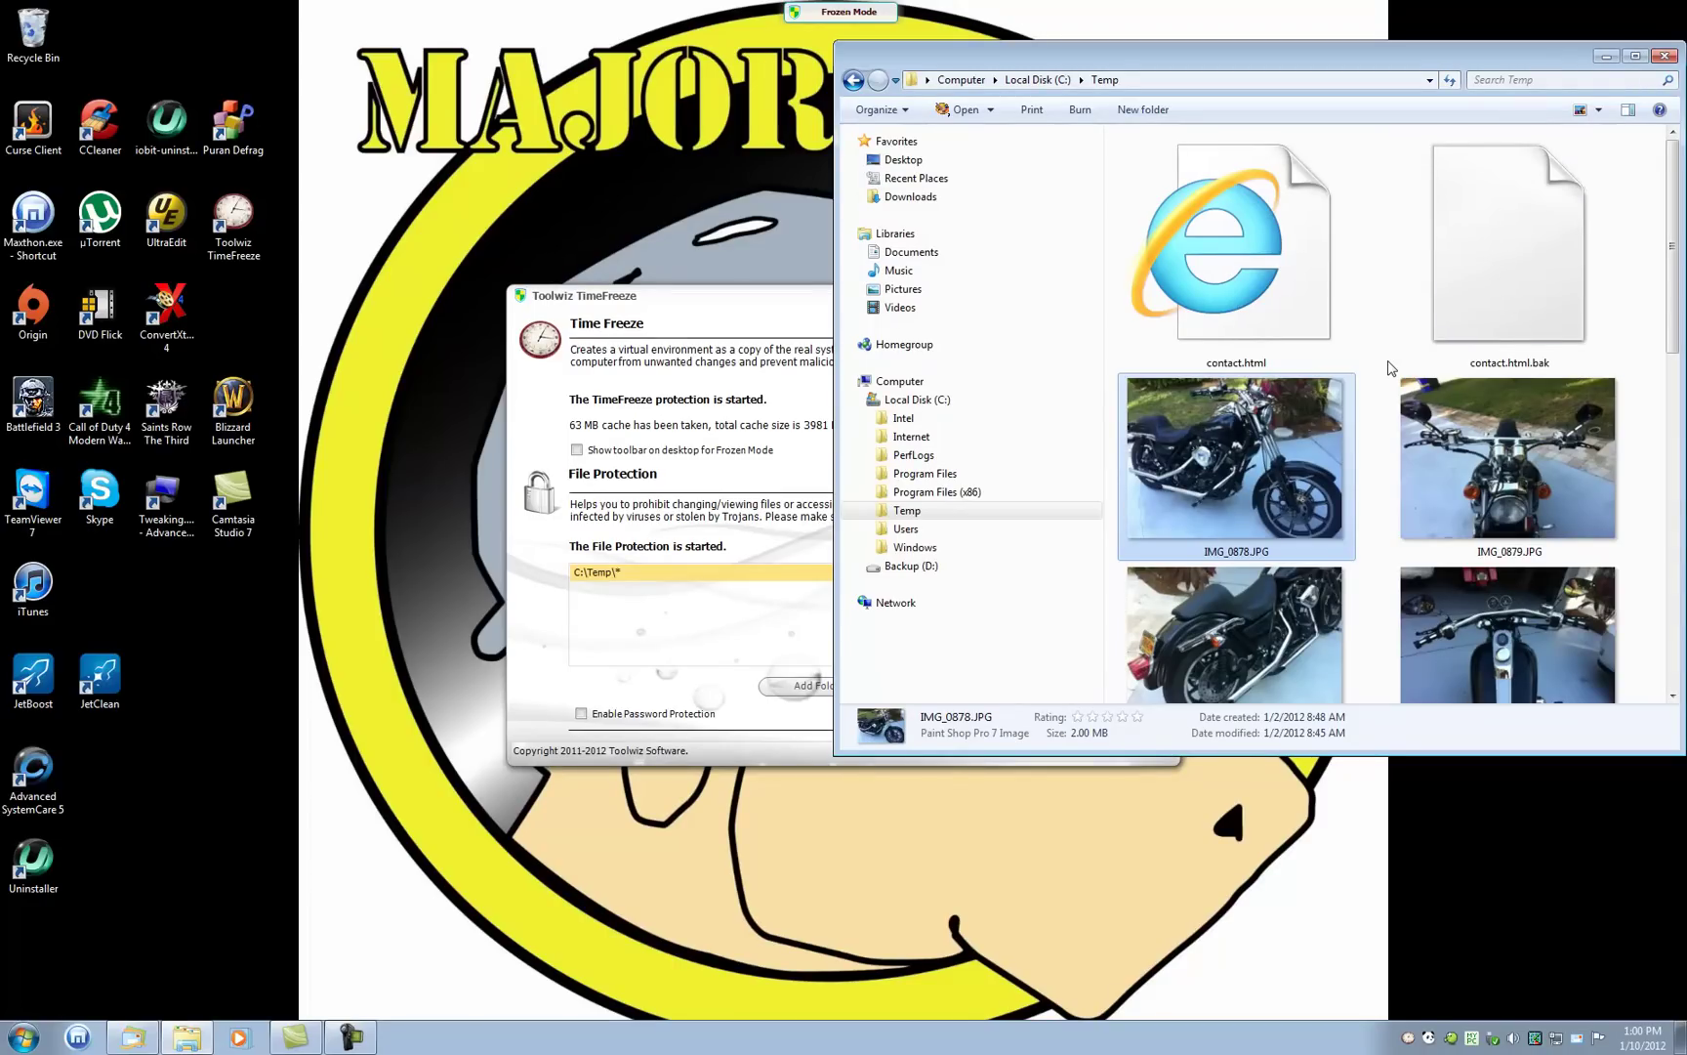
pyautogui.doubleClick(1267, 283)
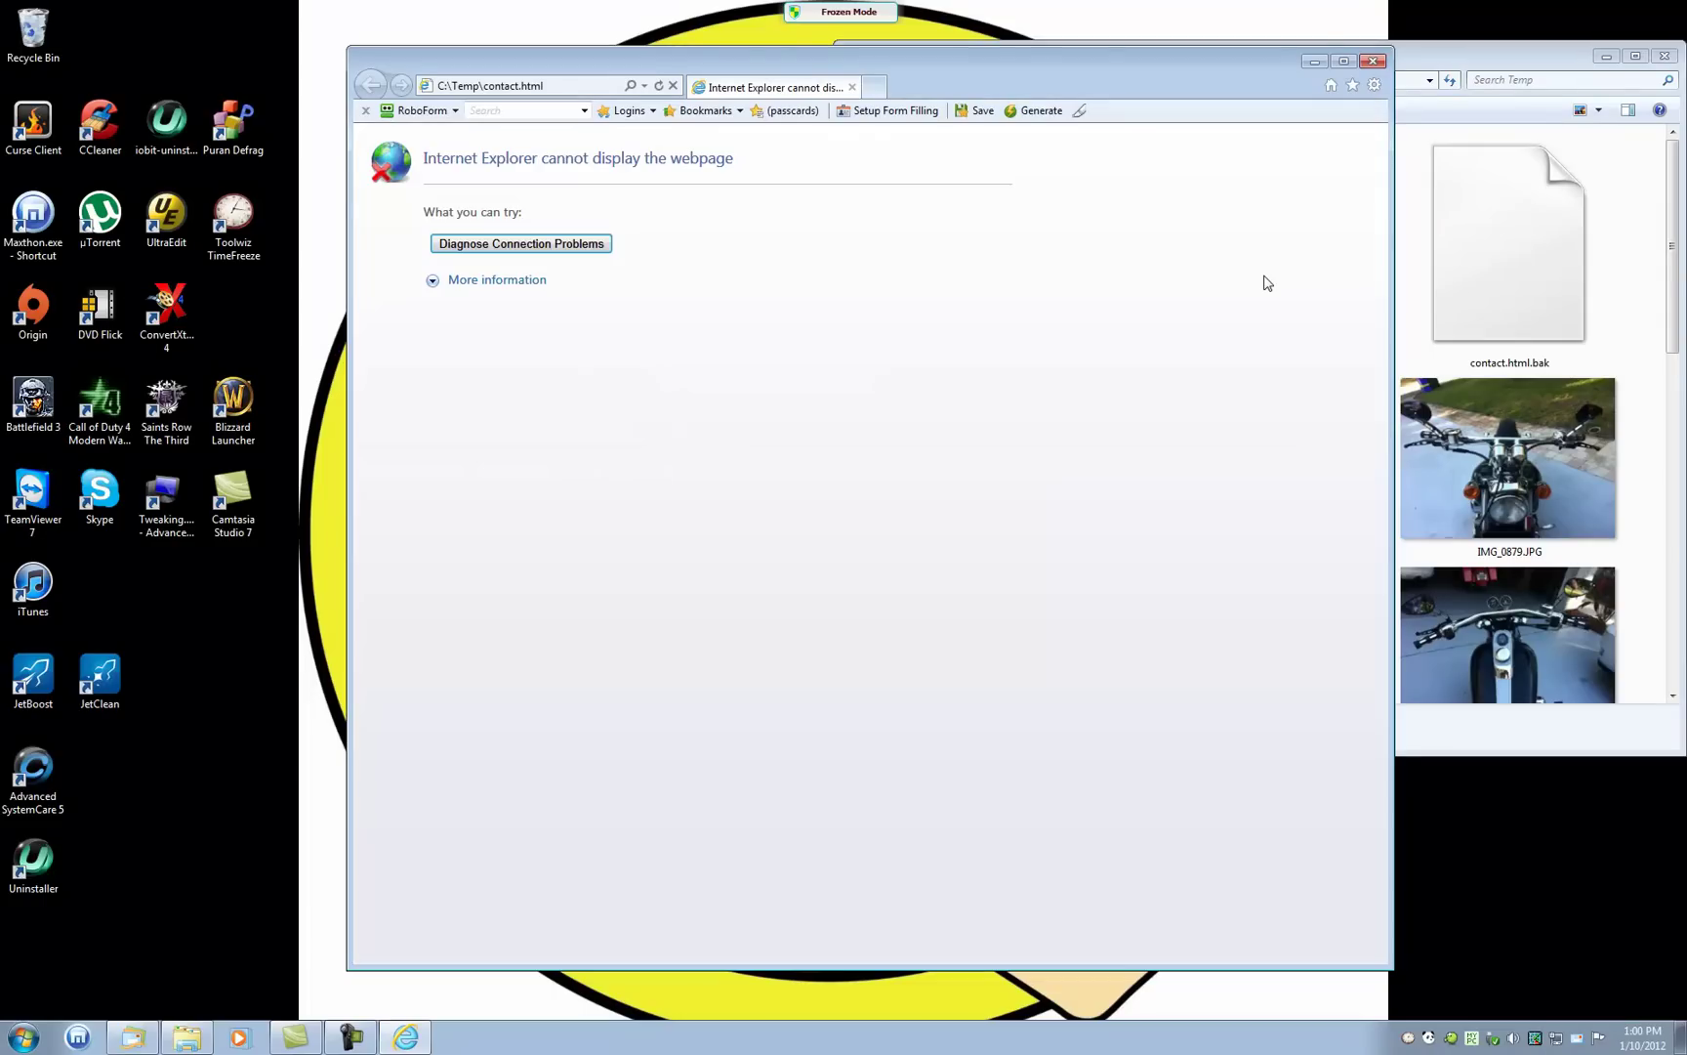
pyautogui.click(1372, 63)
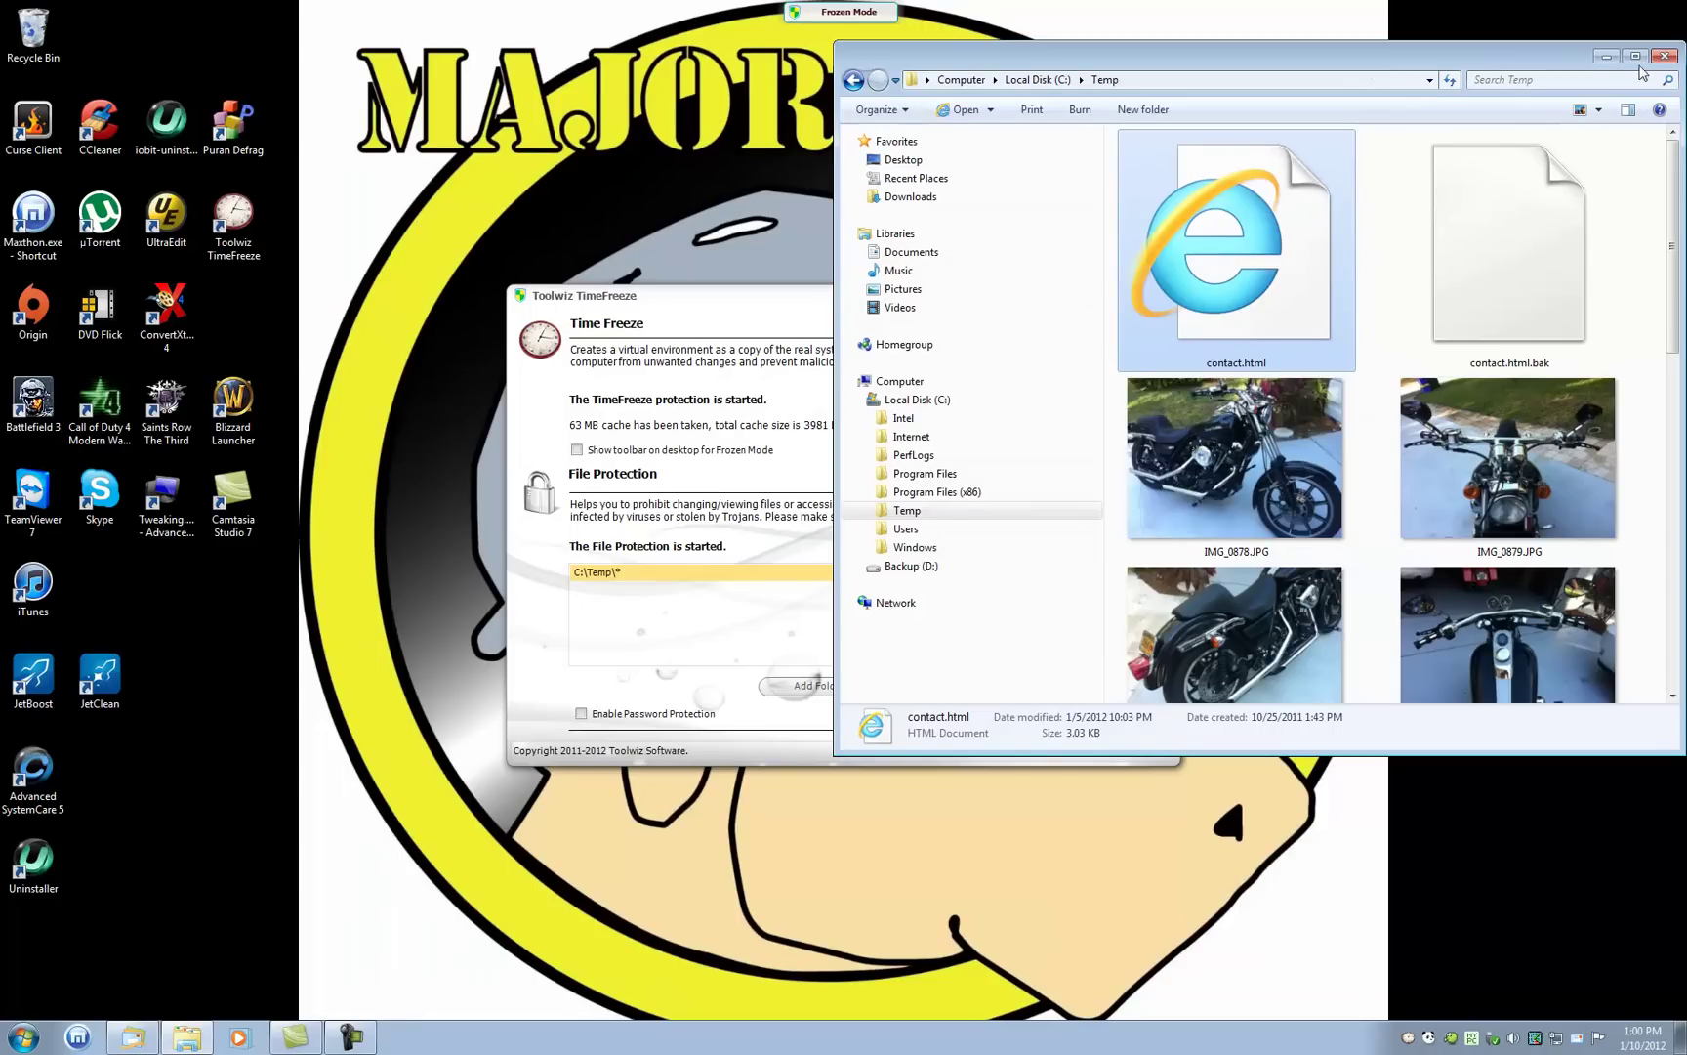
# Step: Stop File Protection, then confirm IMG_0878.JPG and contact.html open normally and close both
pyautogui.click(686, 687)
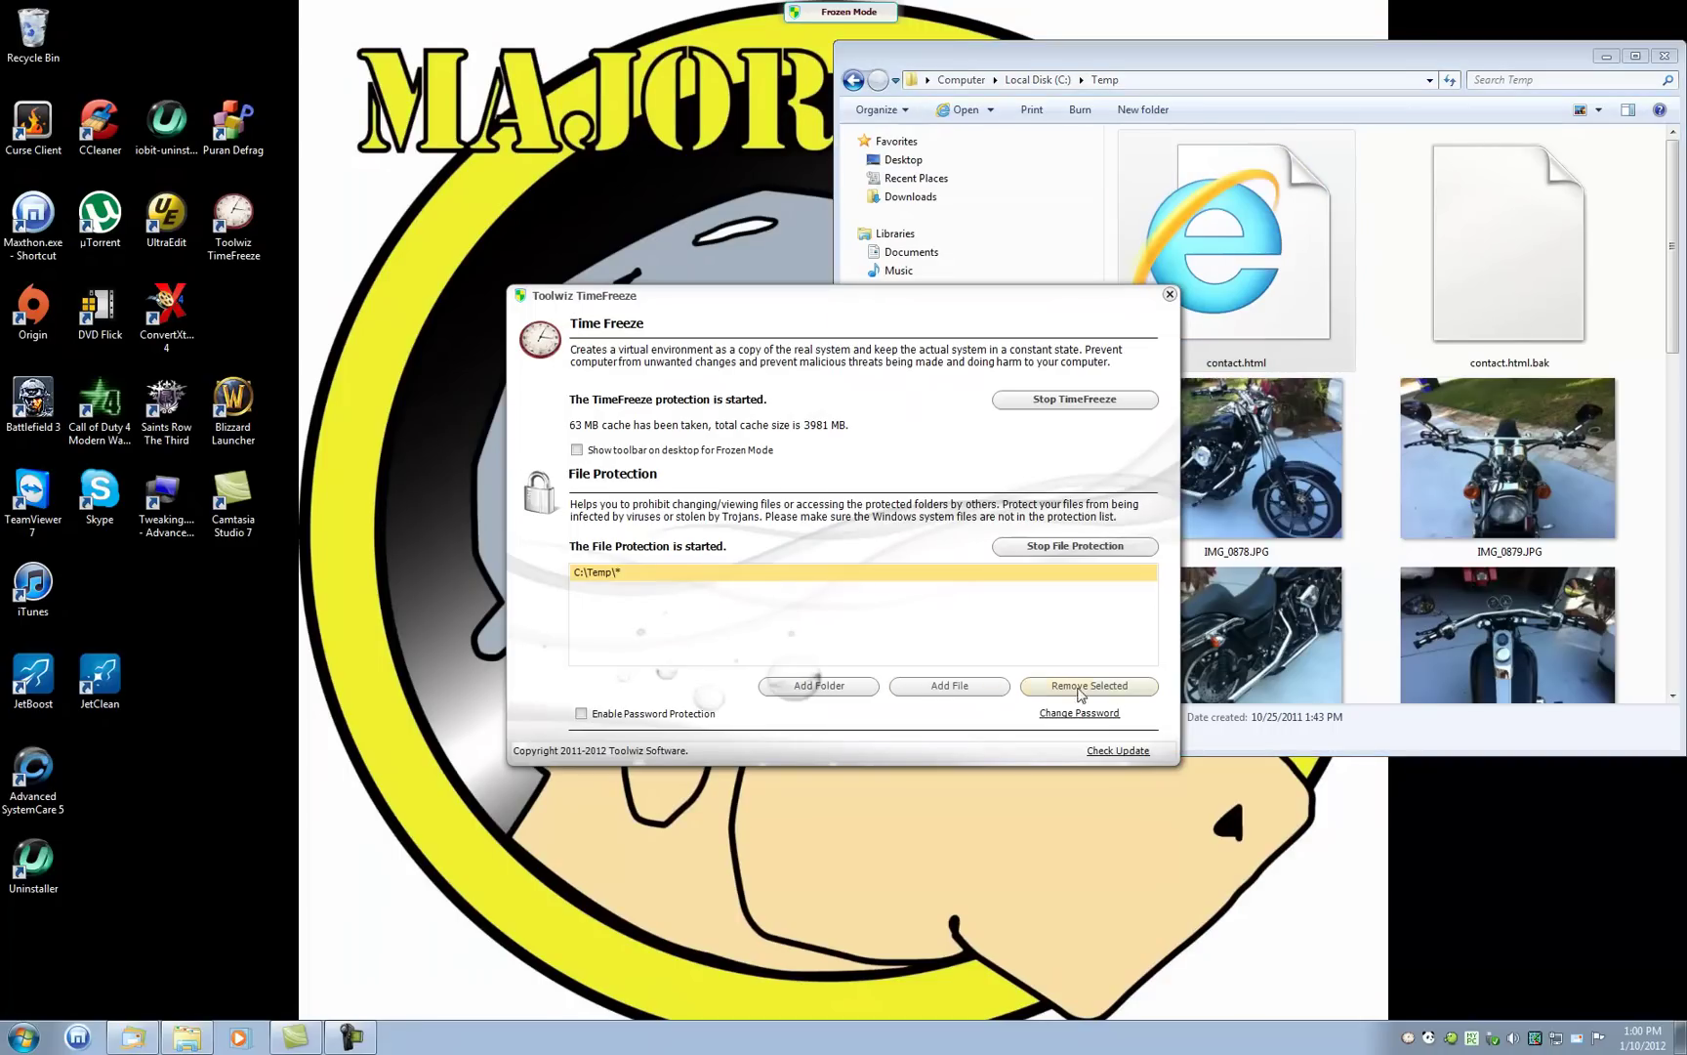
pyautogui.click(1069, 551)
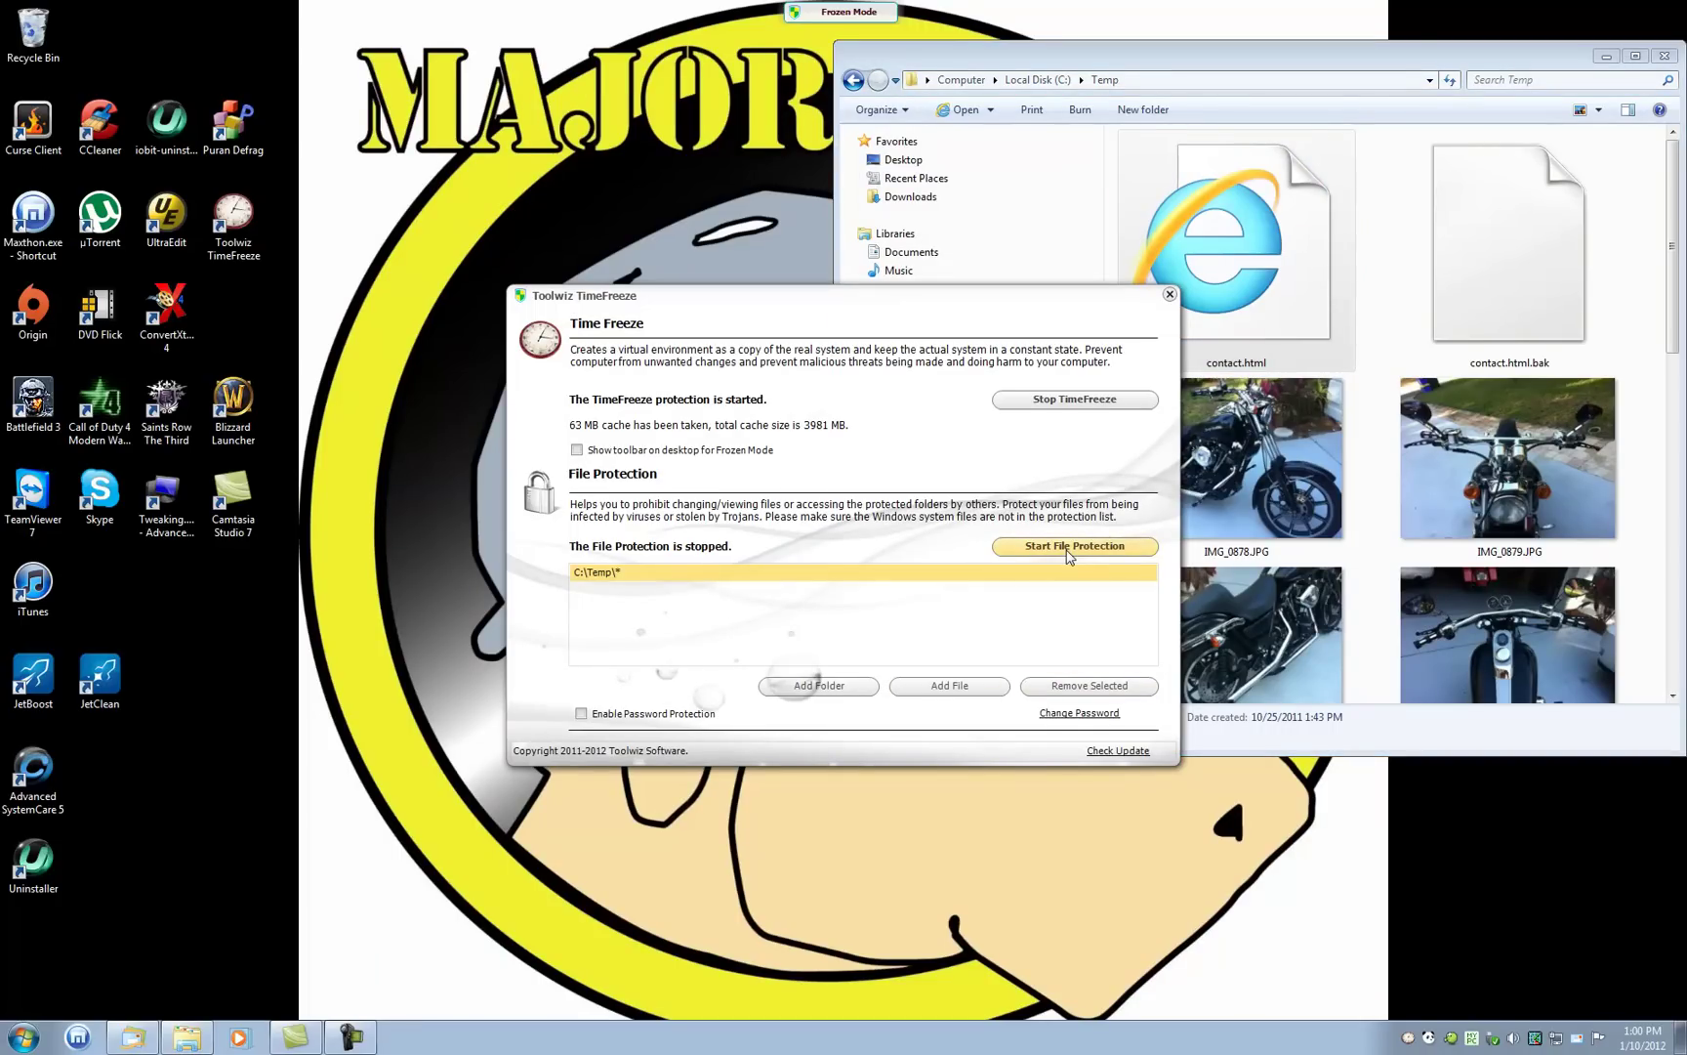
pyautogui.doubleClick(1241, 493)
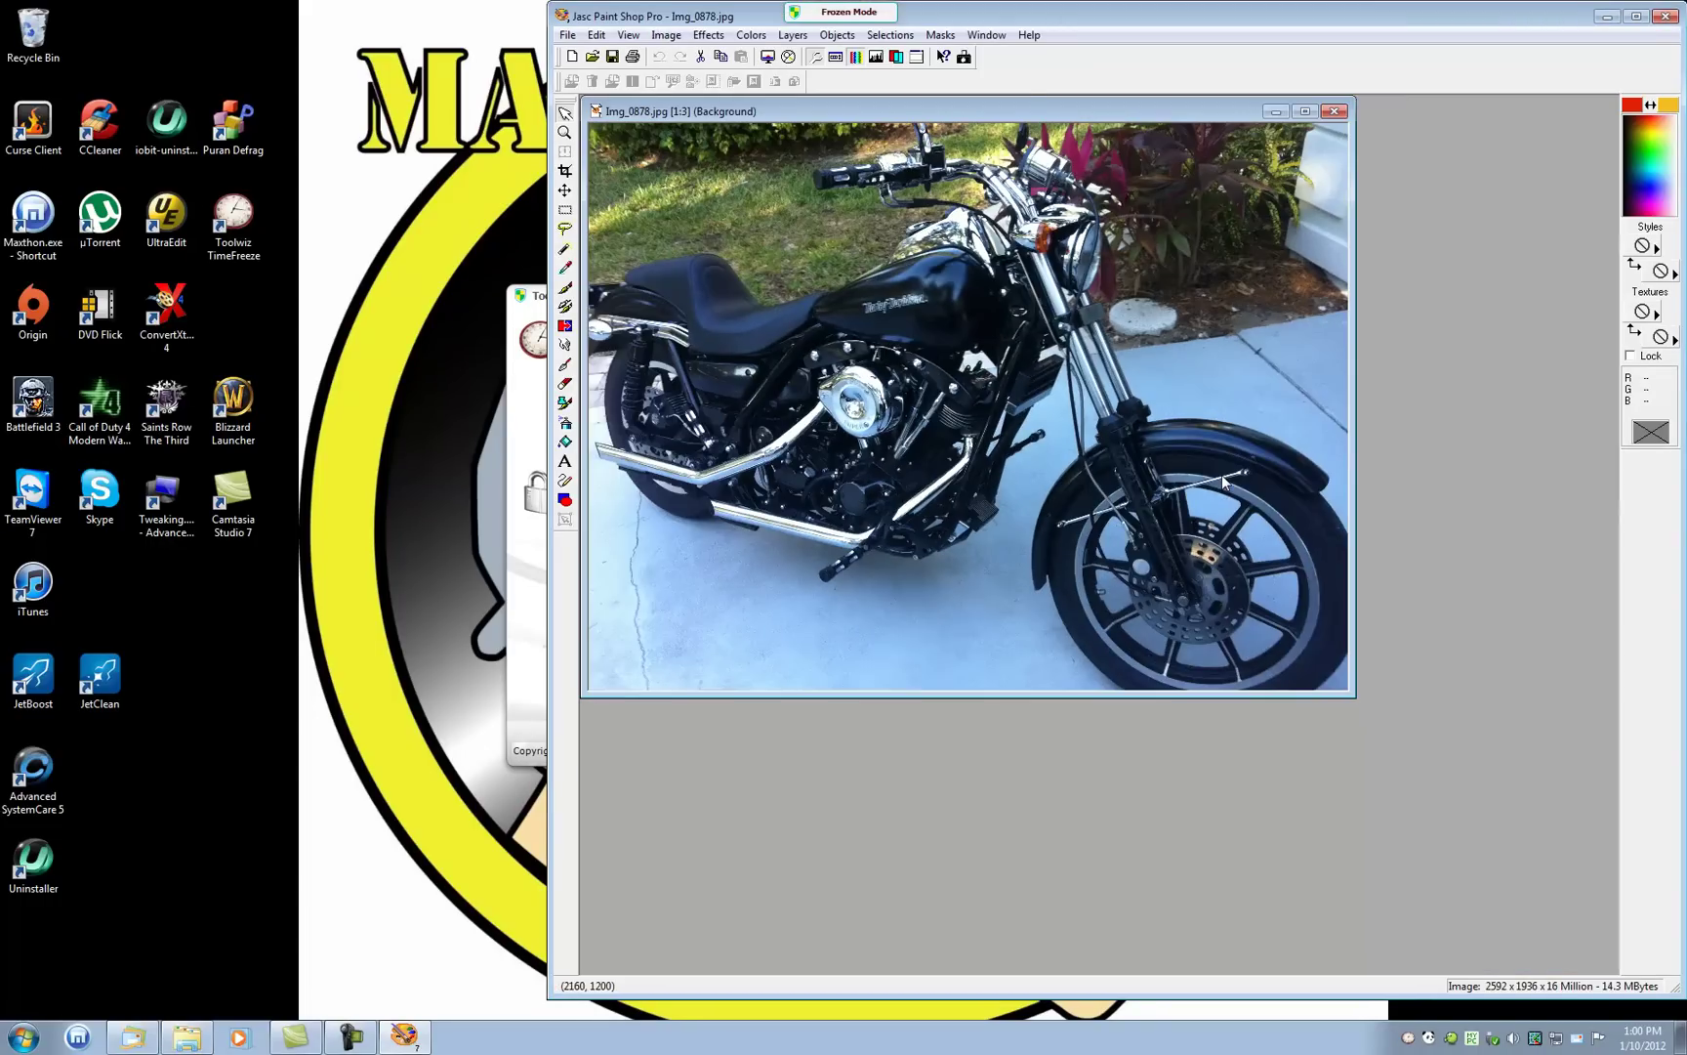
pyautogui.click(1665, 16)
pyautogui.doubleClick(1295, 261)
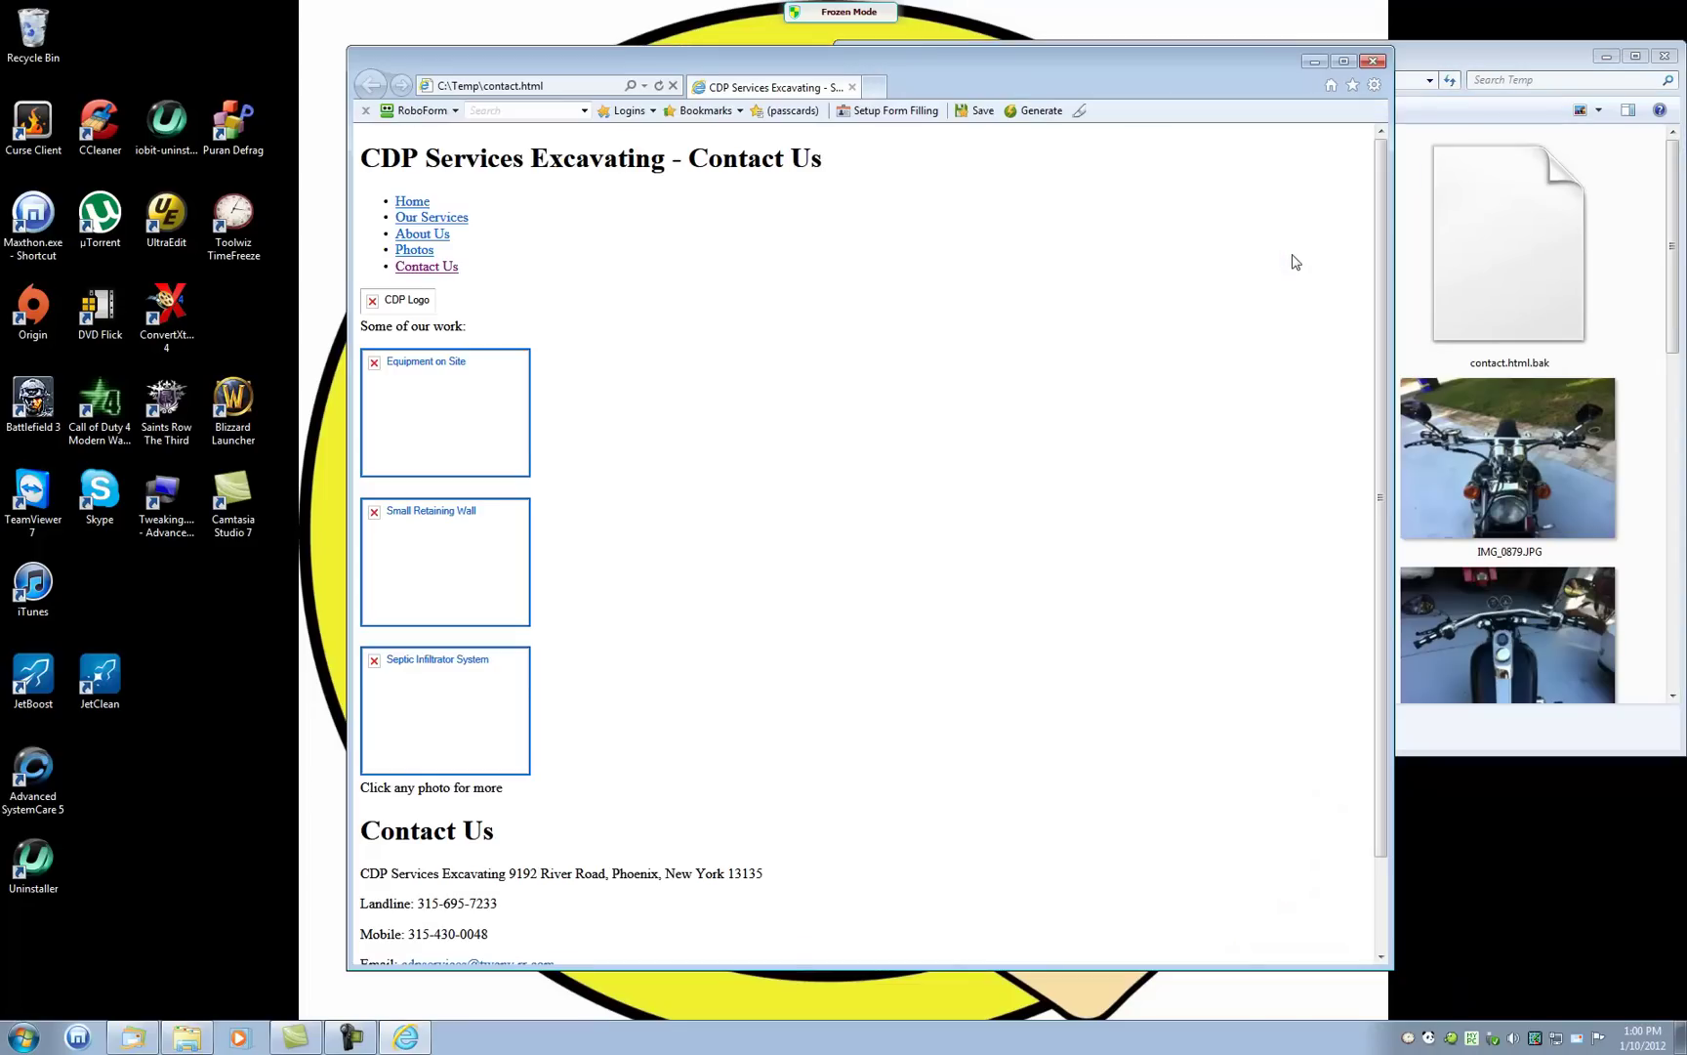
pyautogui.click(1374, 62)
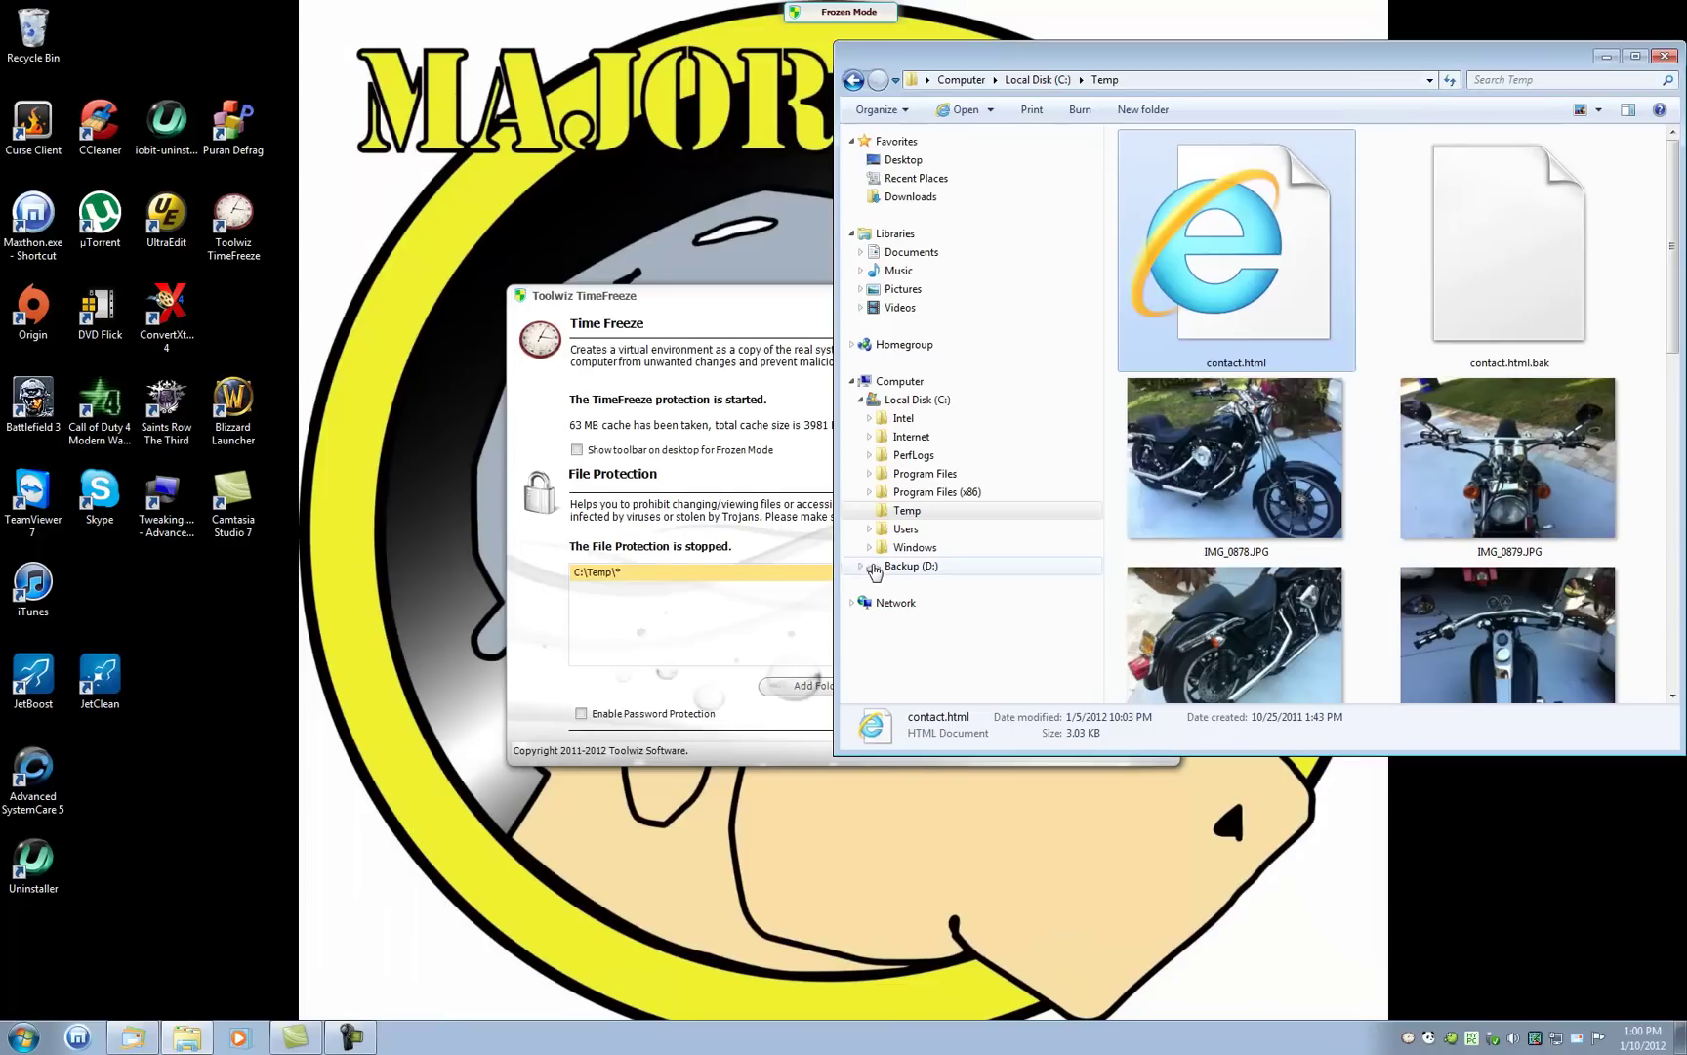
# Step: Close the C:\Temp Explorer window, leaving only TimeFreeze open
pyautogui.click(653, 688)
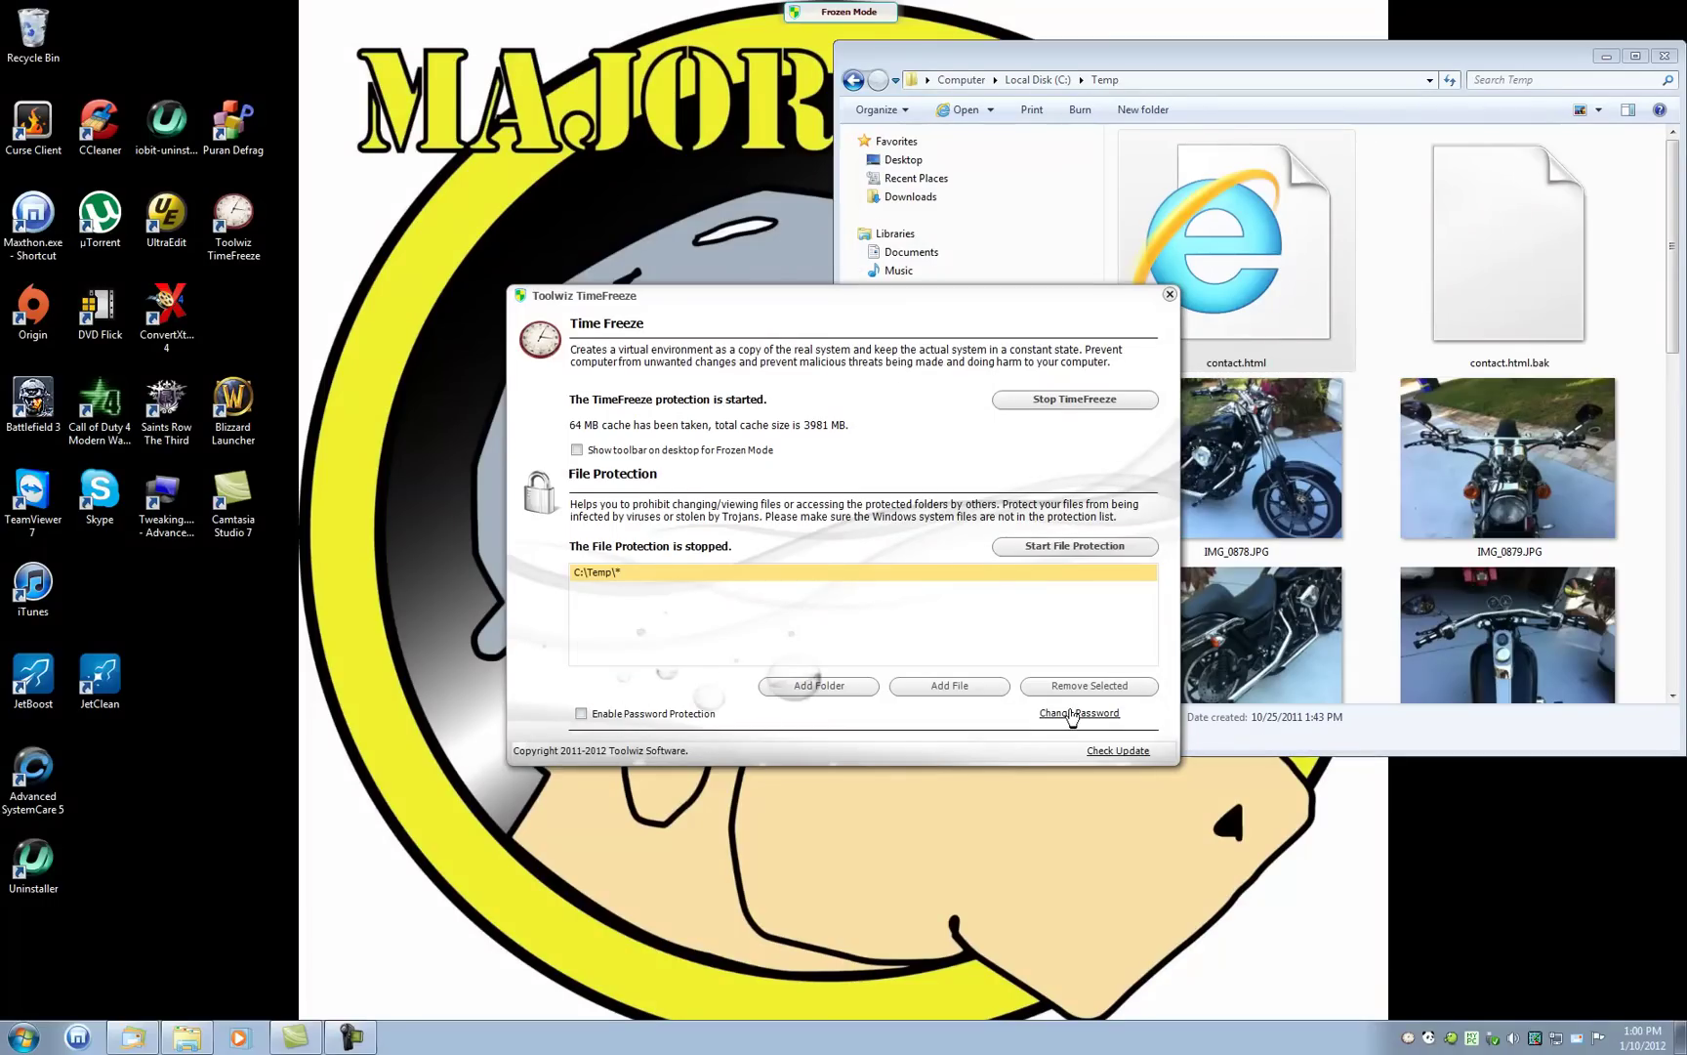
pyautogui.click(1665, 57)
pyautogui.click(1665, 57)
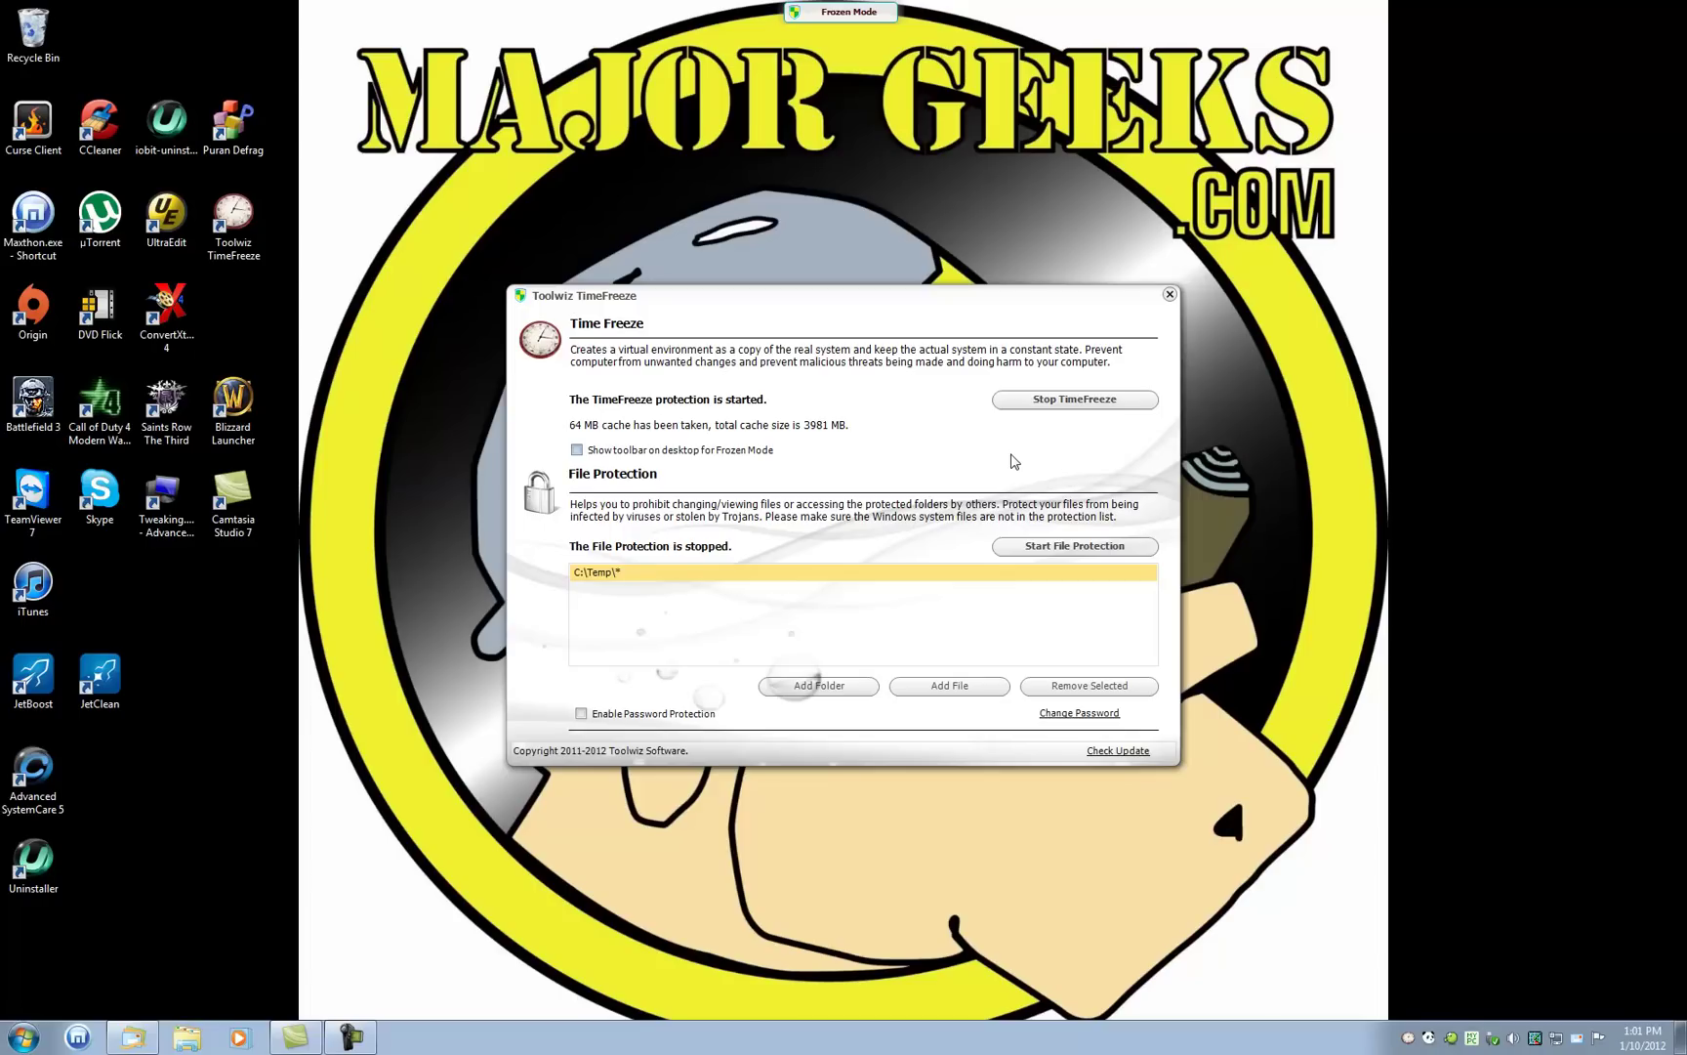
# Step: Follow the spam link in a Live Mail draft and close the pharmacy page
pyautogui.click(133, 1037)
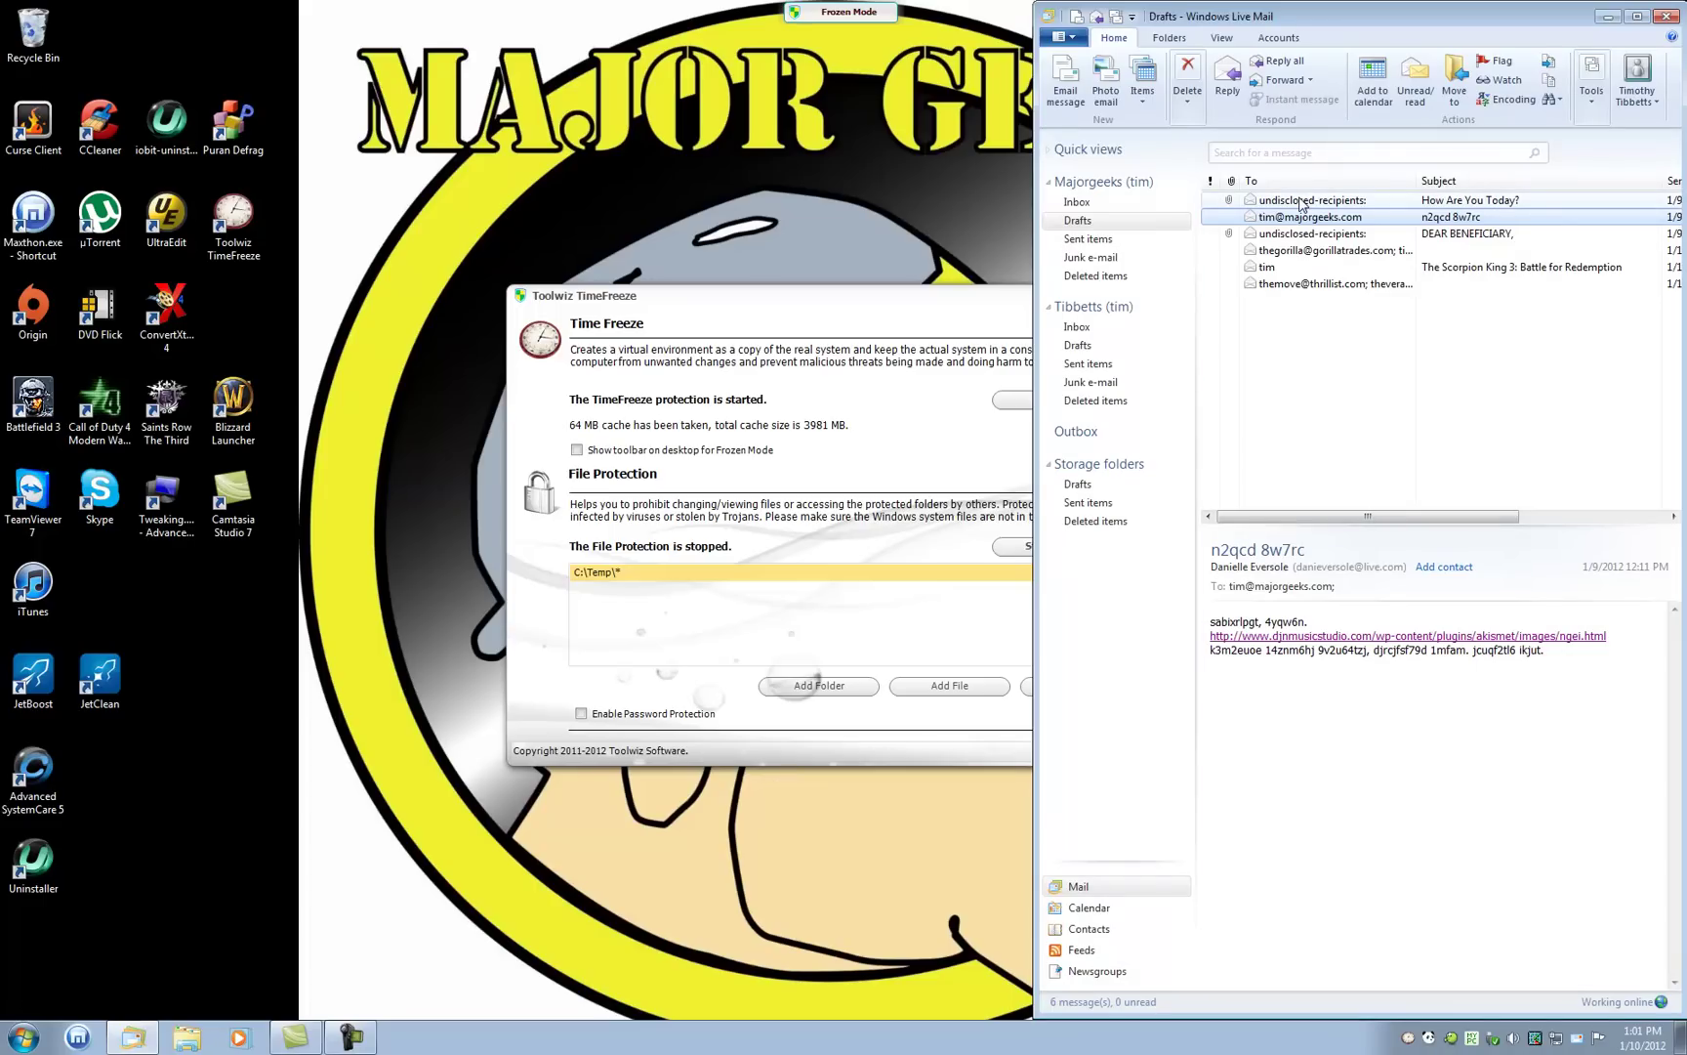
pyautogui.click(1328, 637)
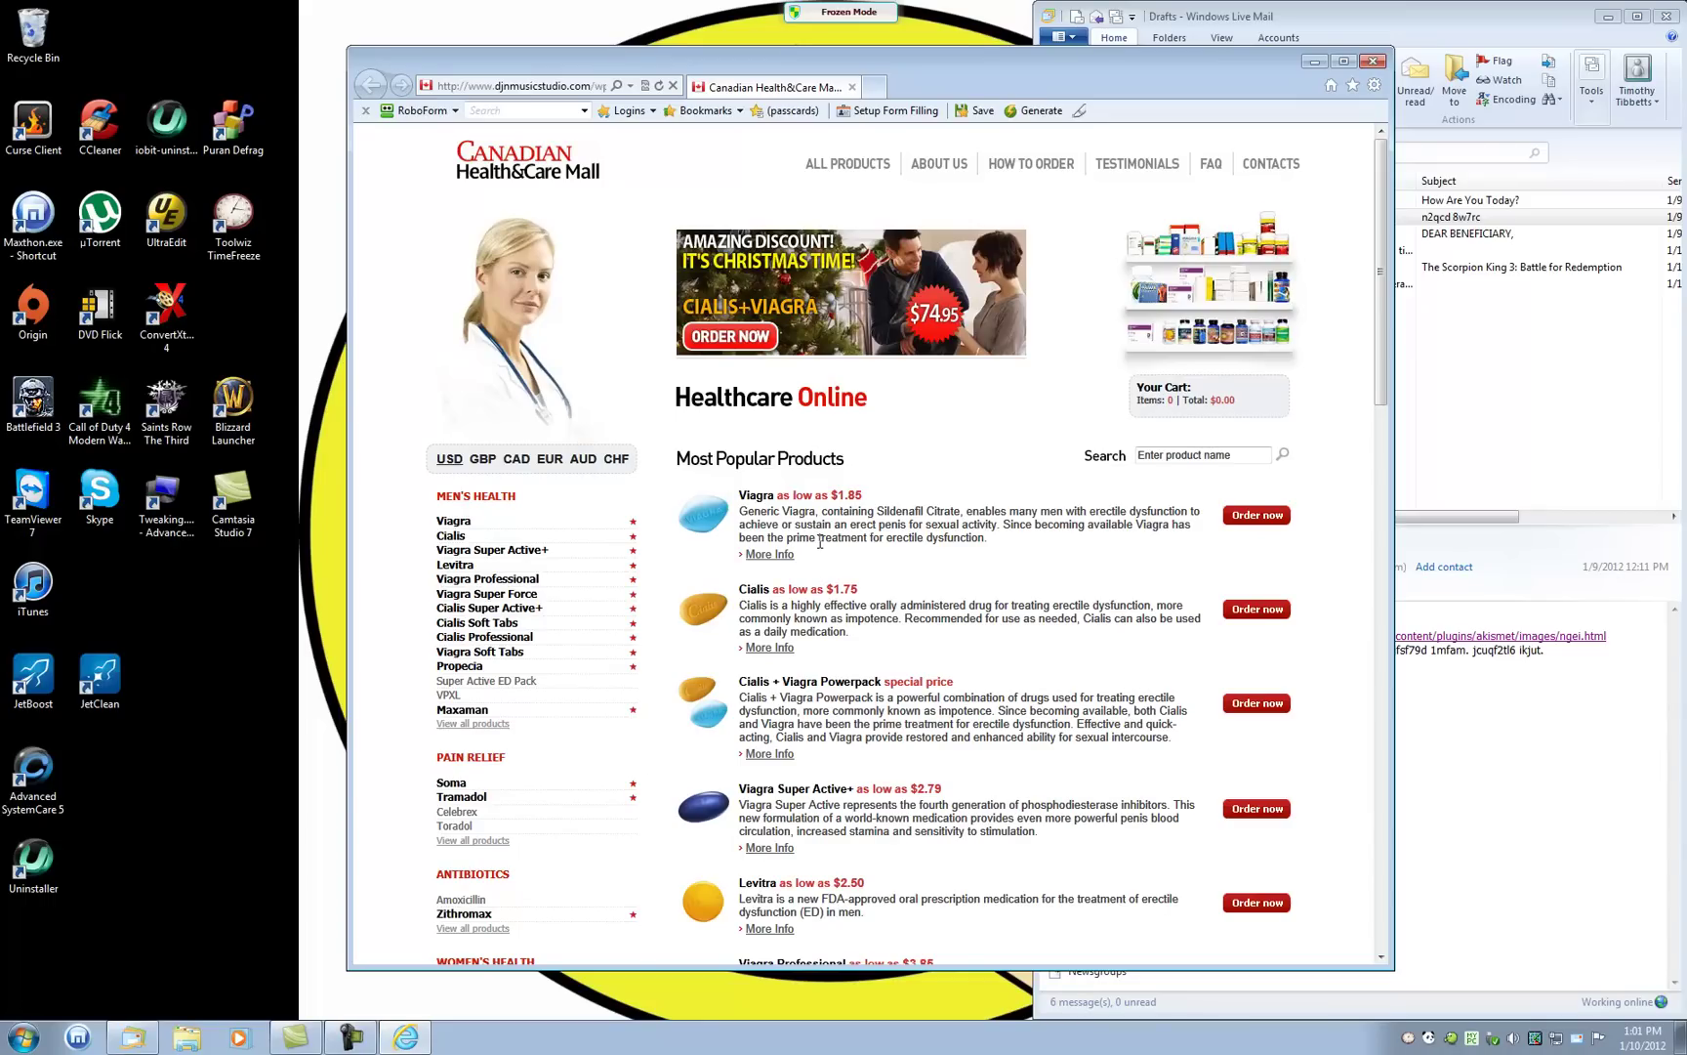
pyautogui.click(1373, 60)
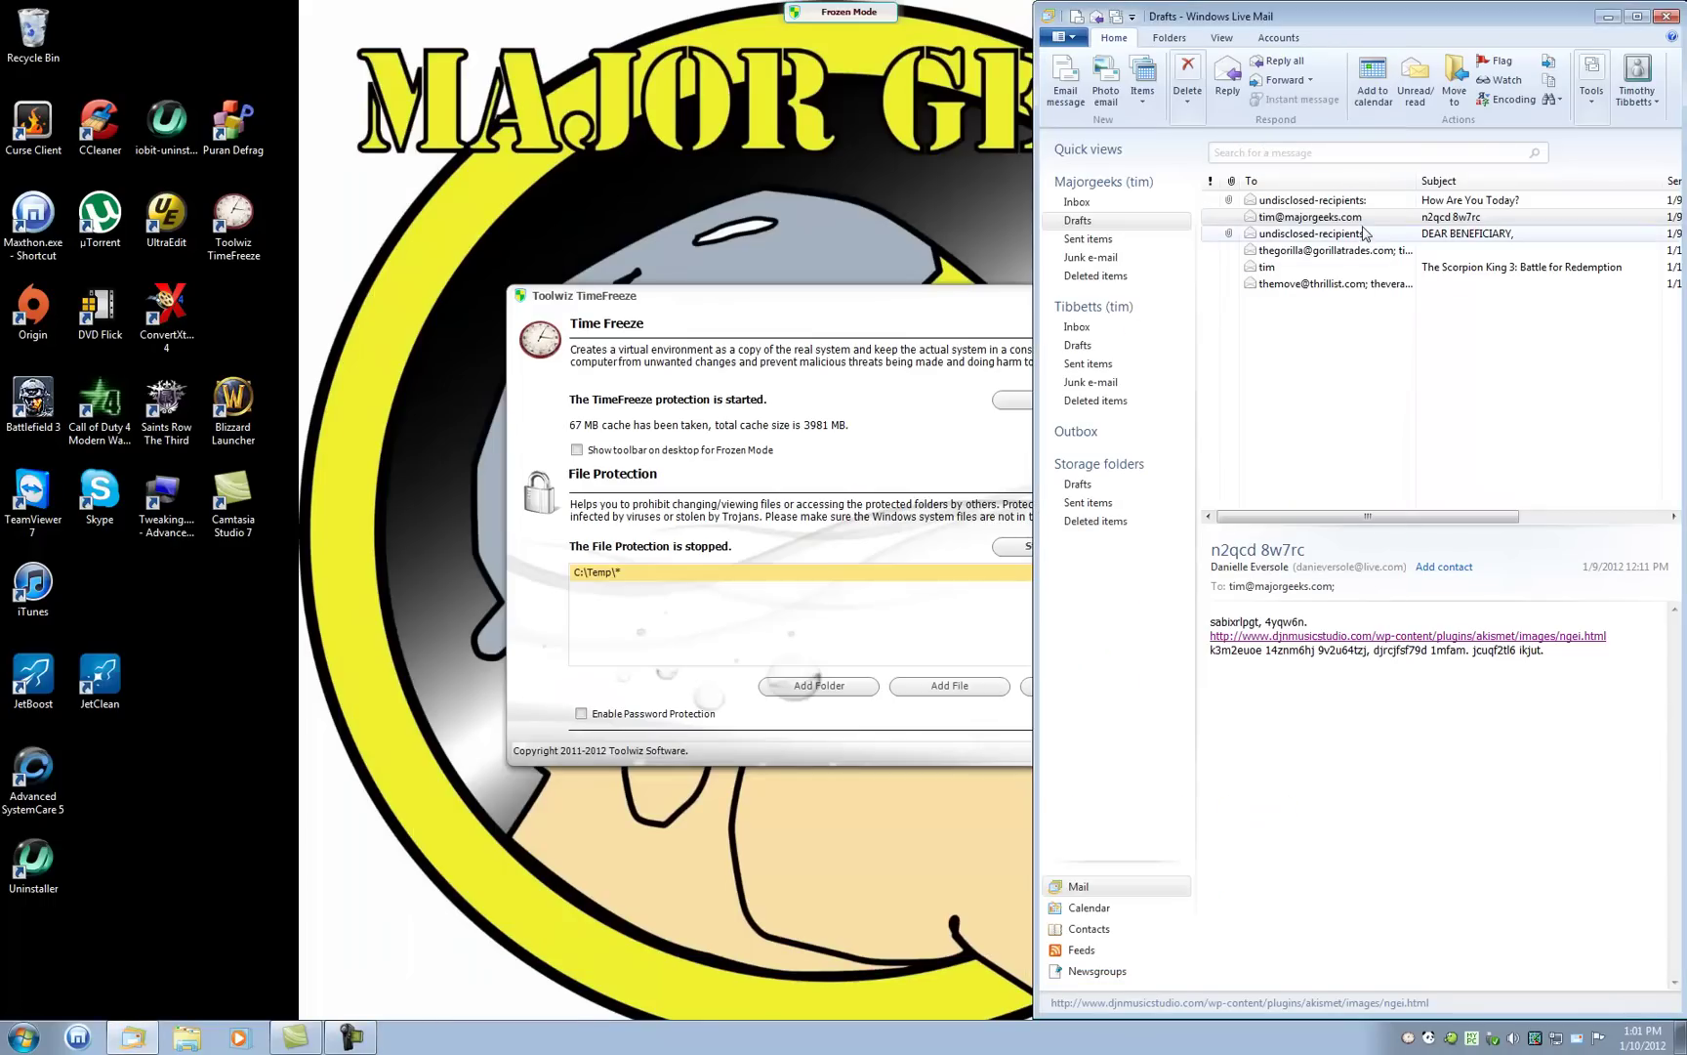
# Step: Follow the coop2016.com link, close its page, then display the How Are You Today? draft
pyautogui.click(1365, 233)
pyautogui.click(1365, 251)
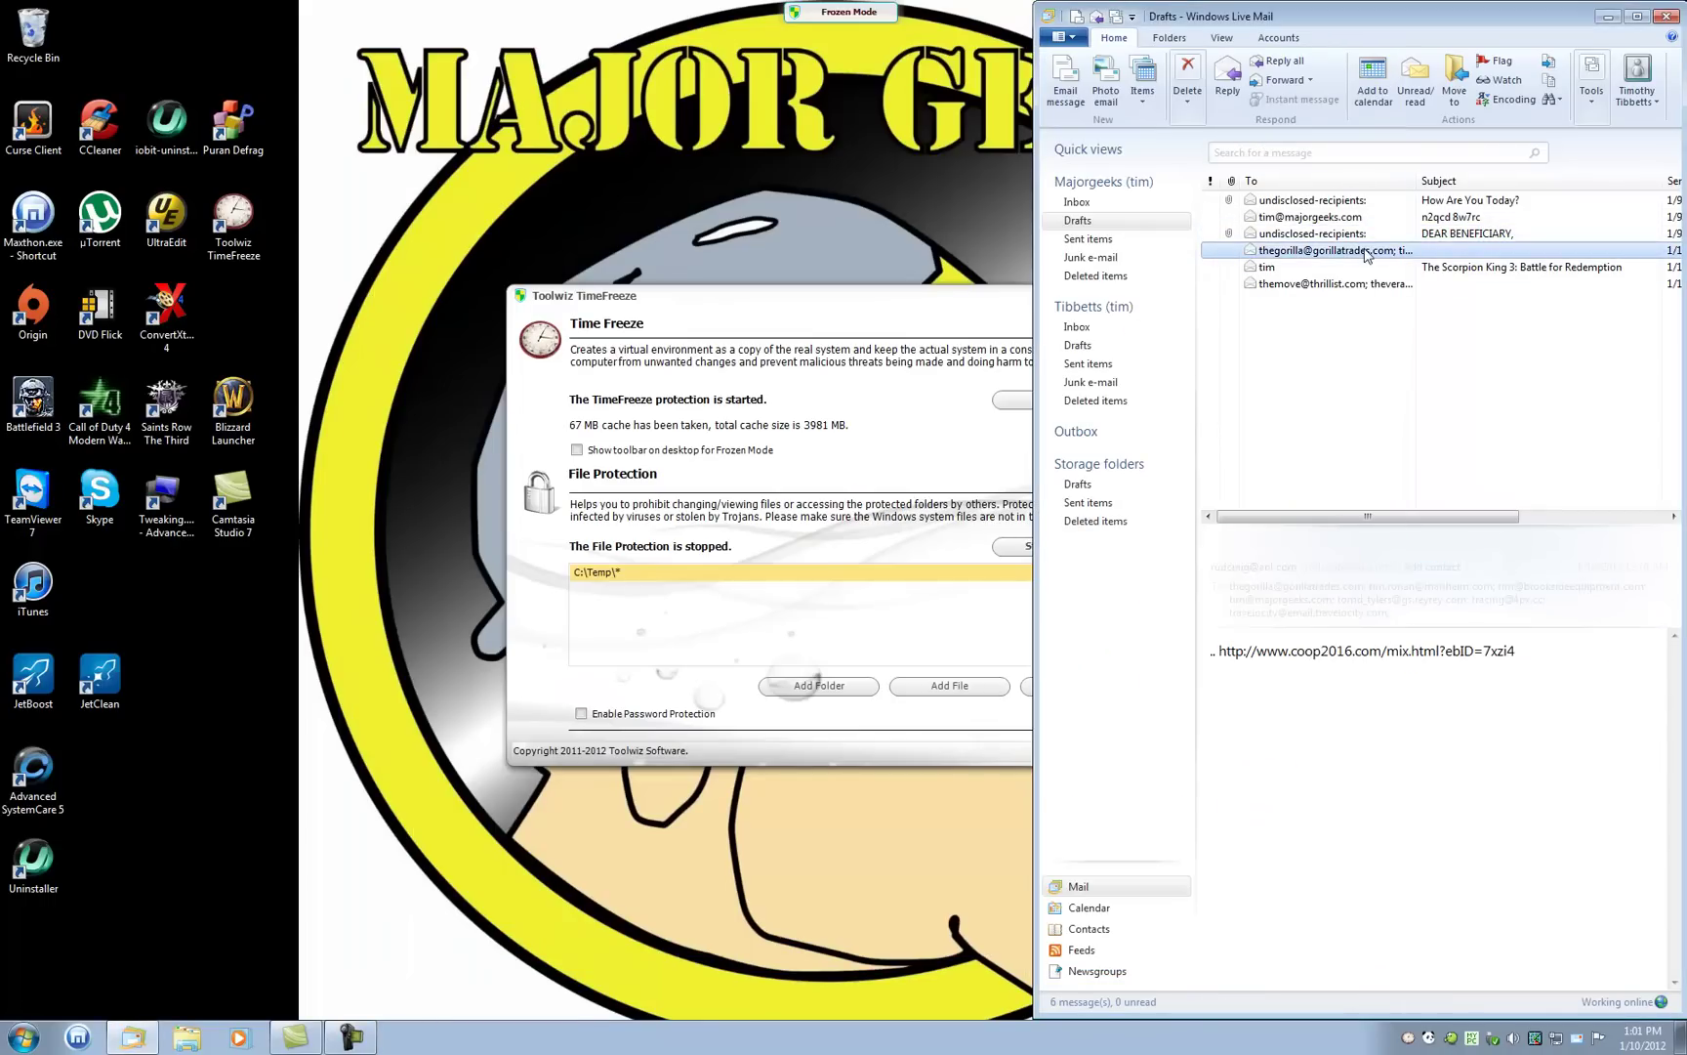
pyautogui.click(1333, 650)
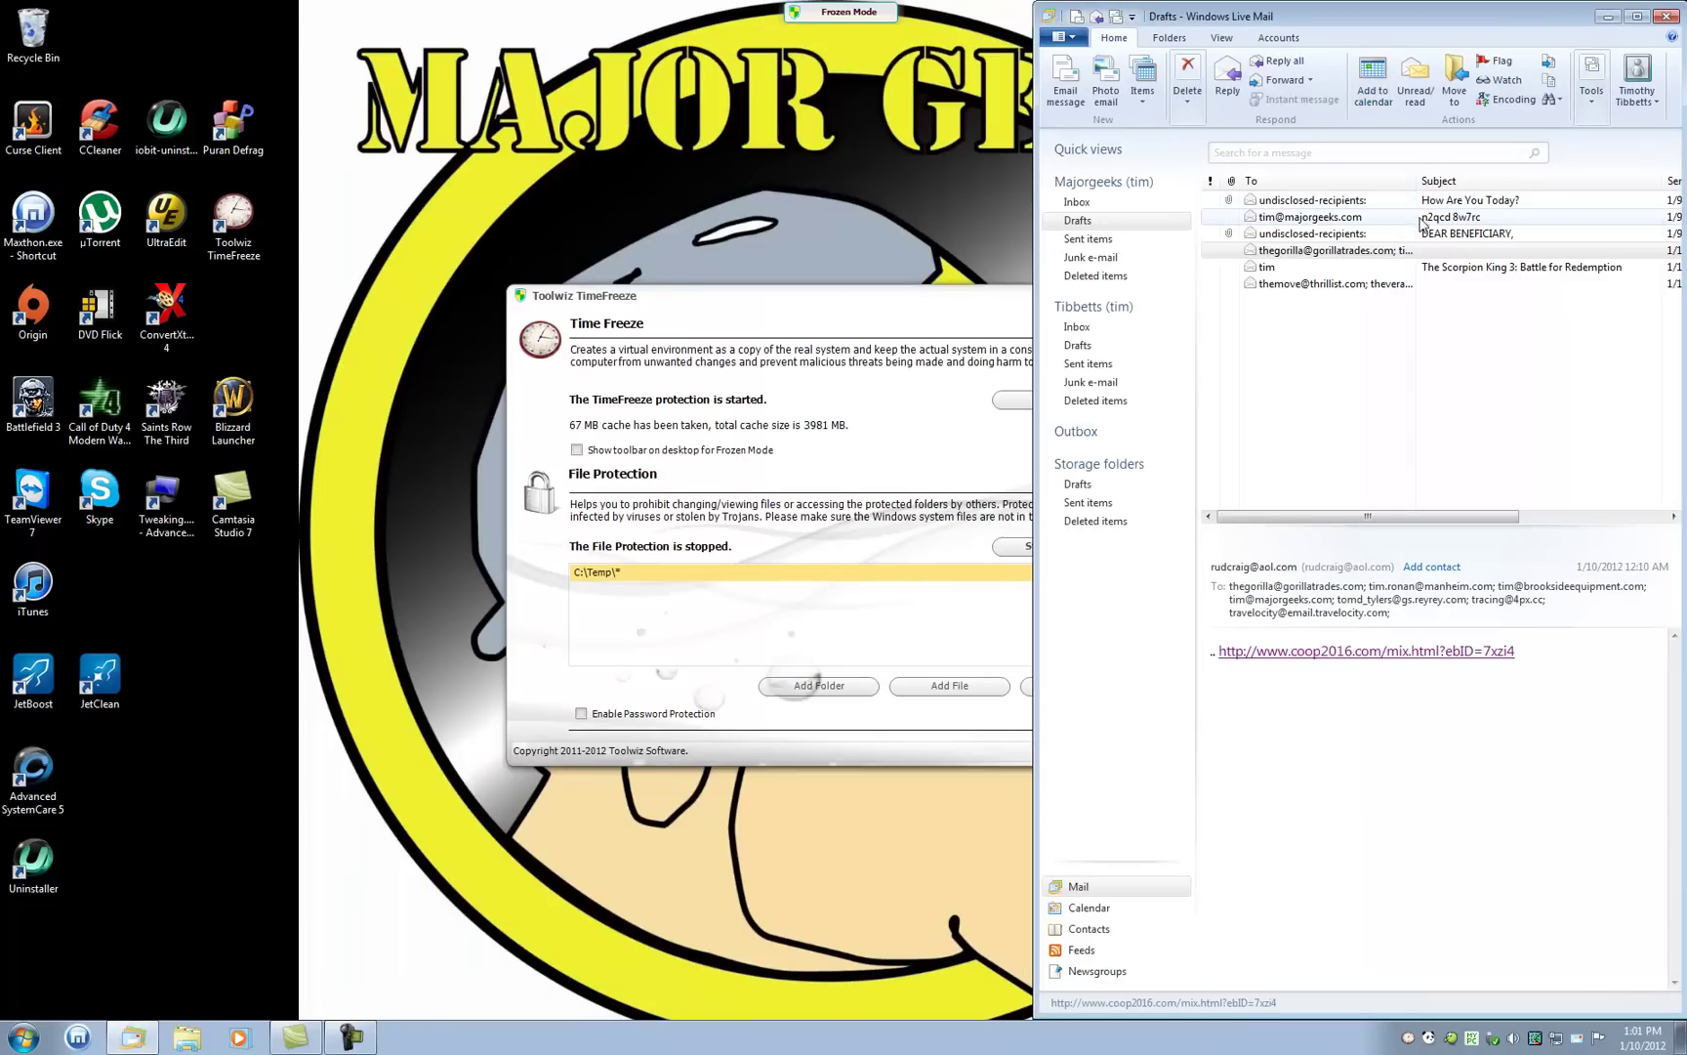
pyautogui.click(1373, 60)
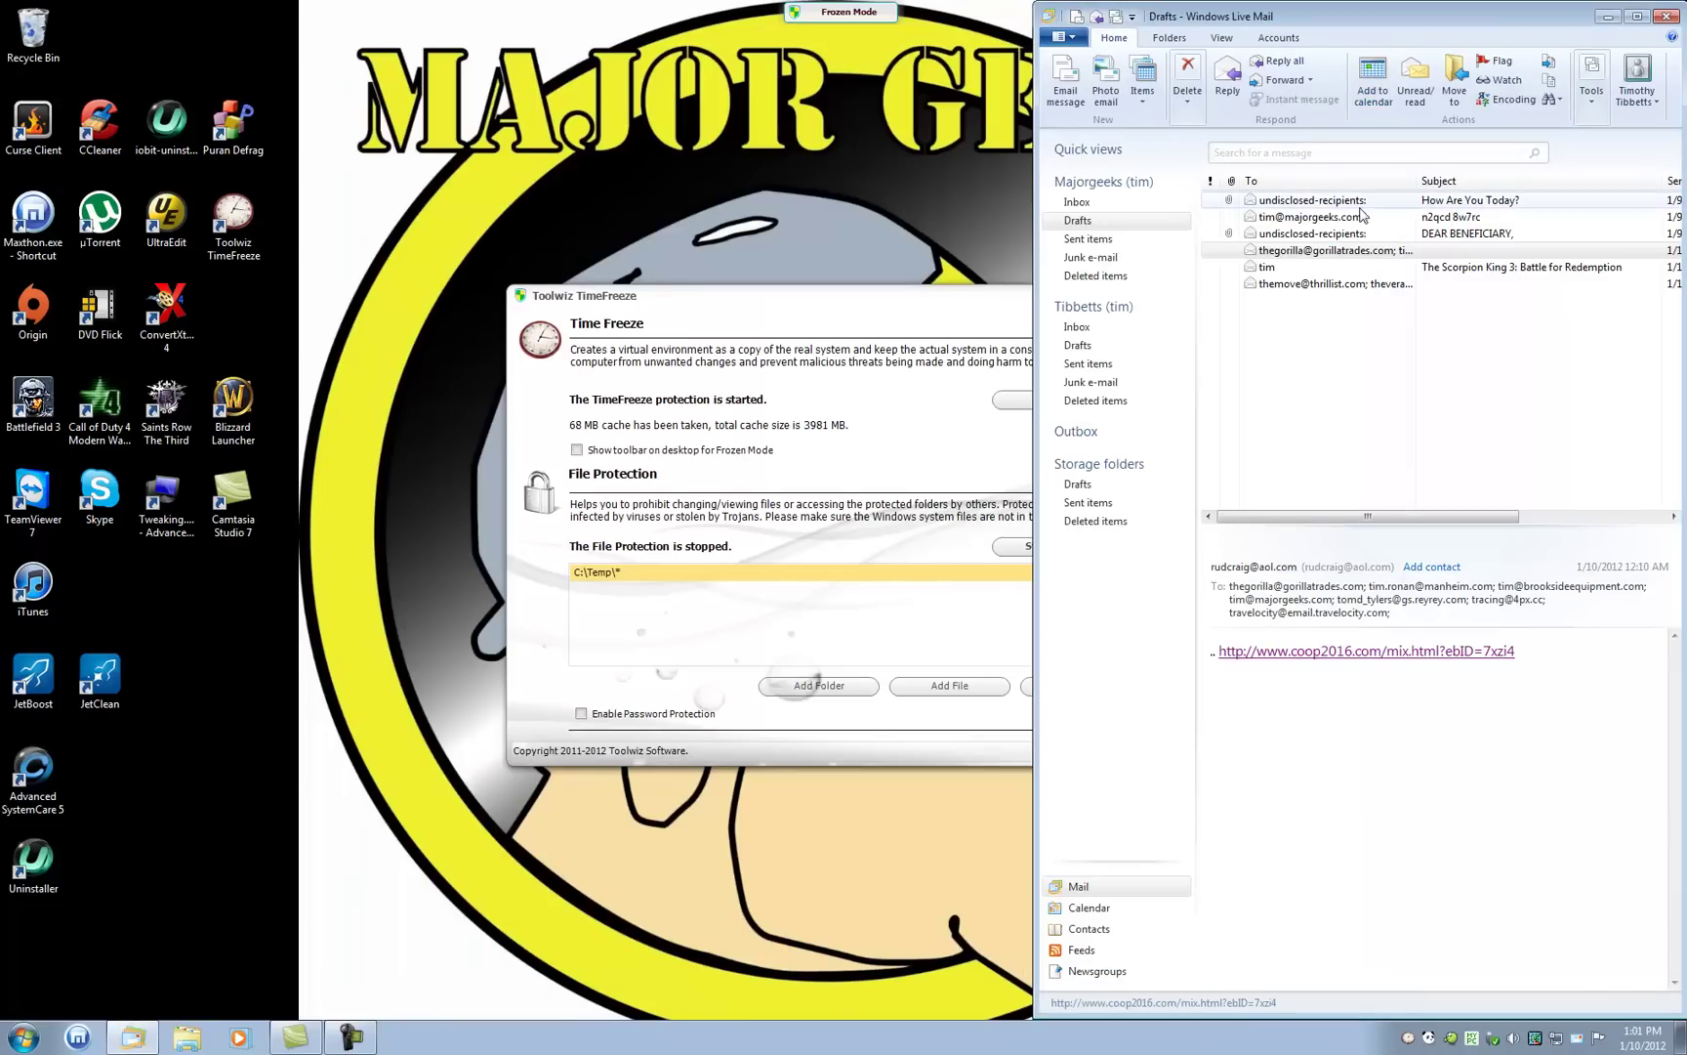
pyautogui.click(1357, 201)
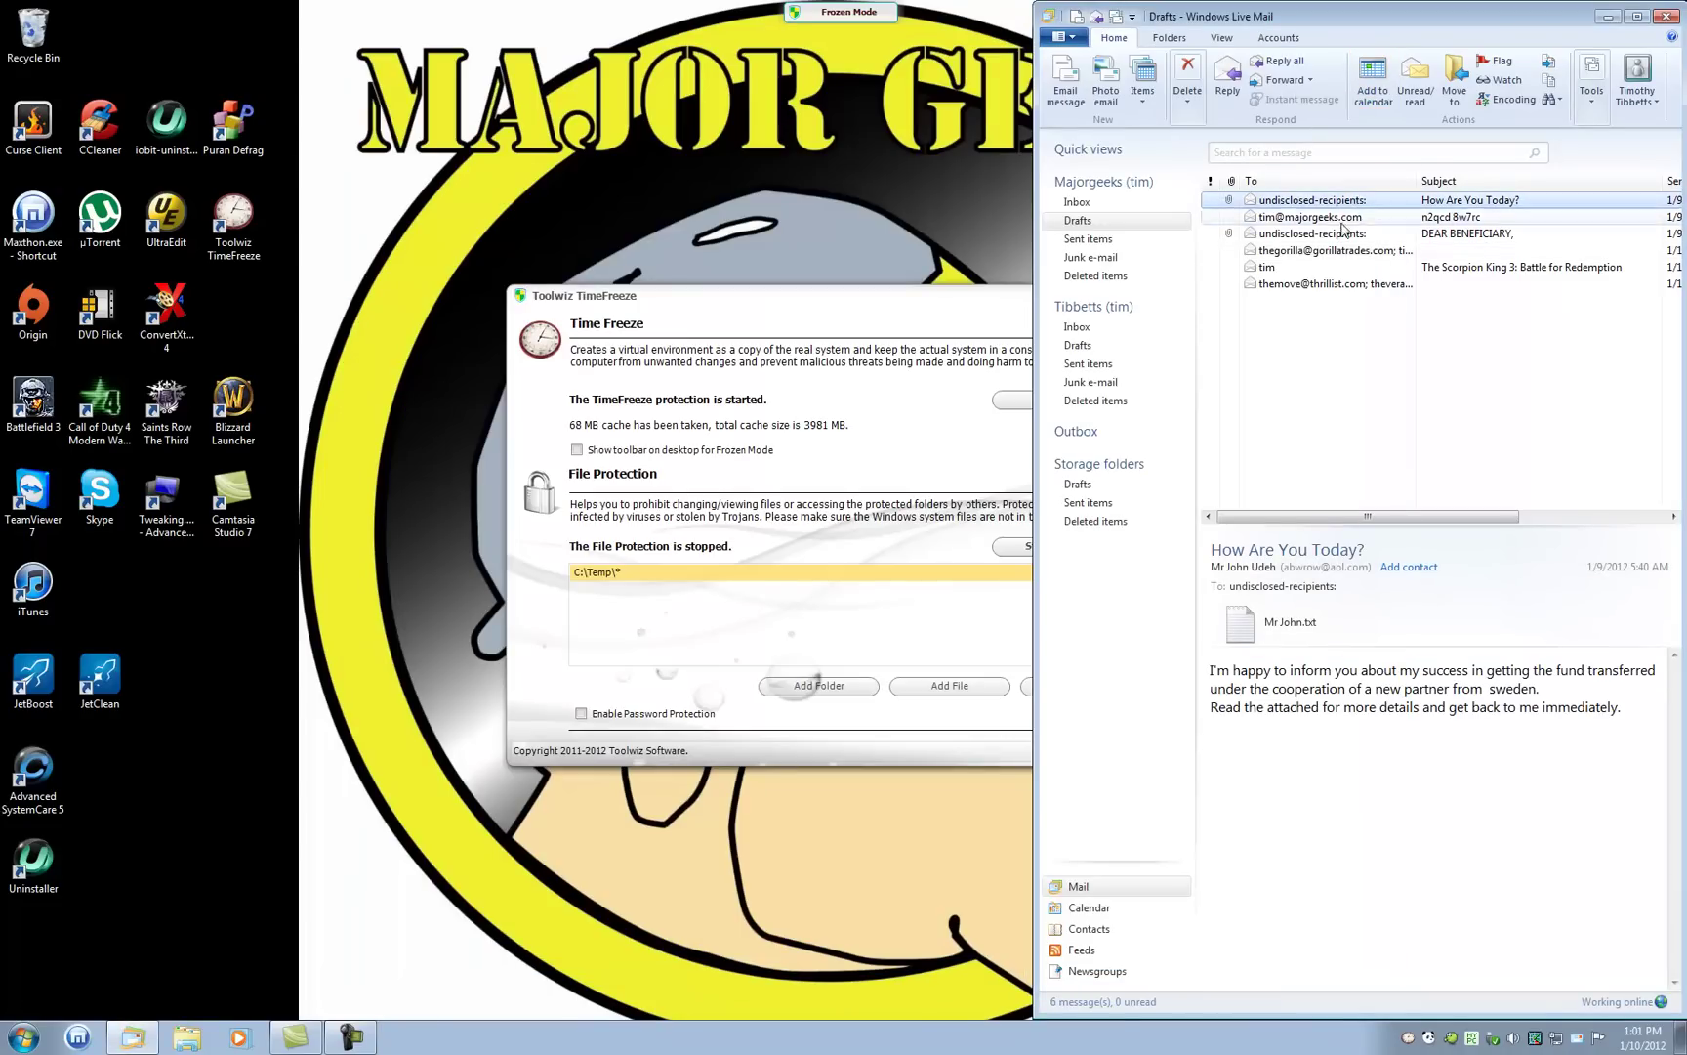
# Step: Open the FROM TIMOTHY.txt attachment from the DEAR BENEFICIARY draft, then close it
pyautogui.click(1337, 236)
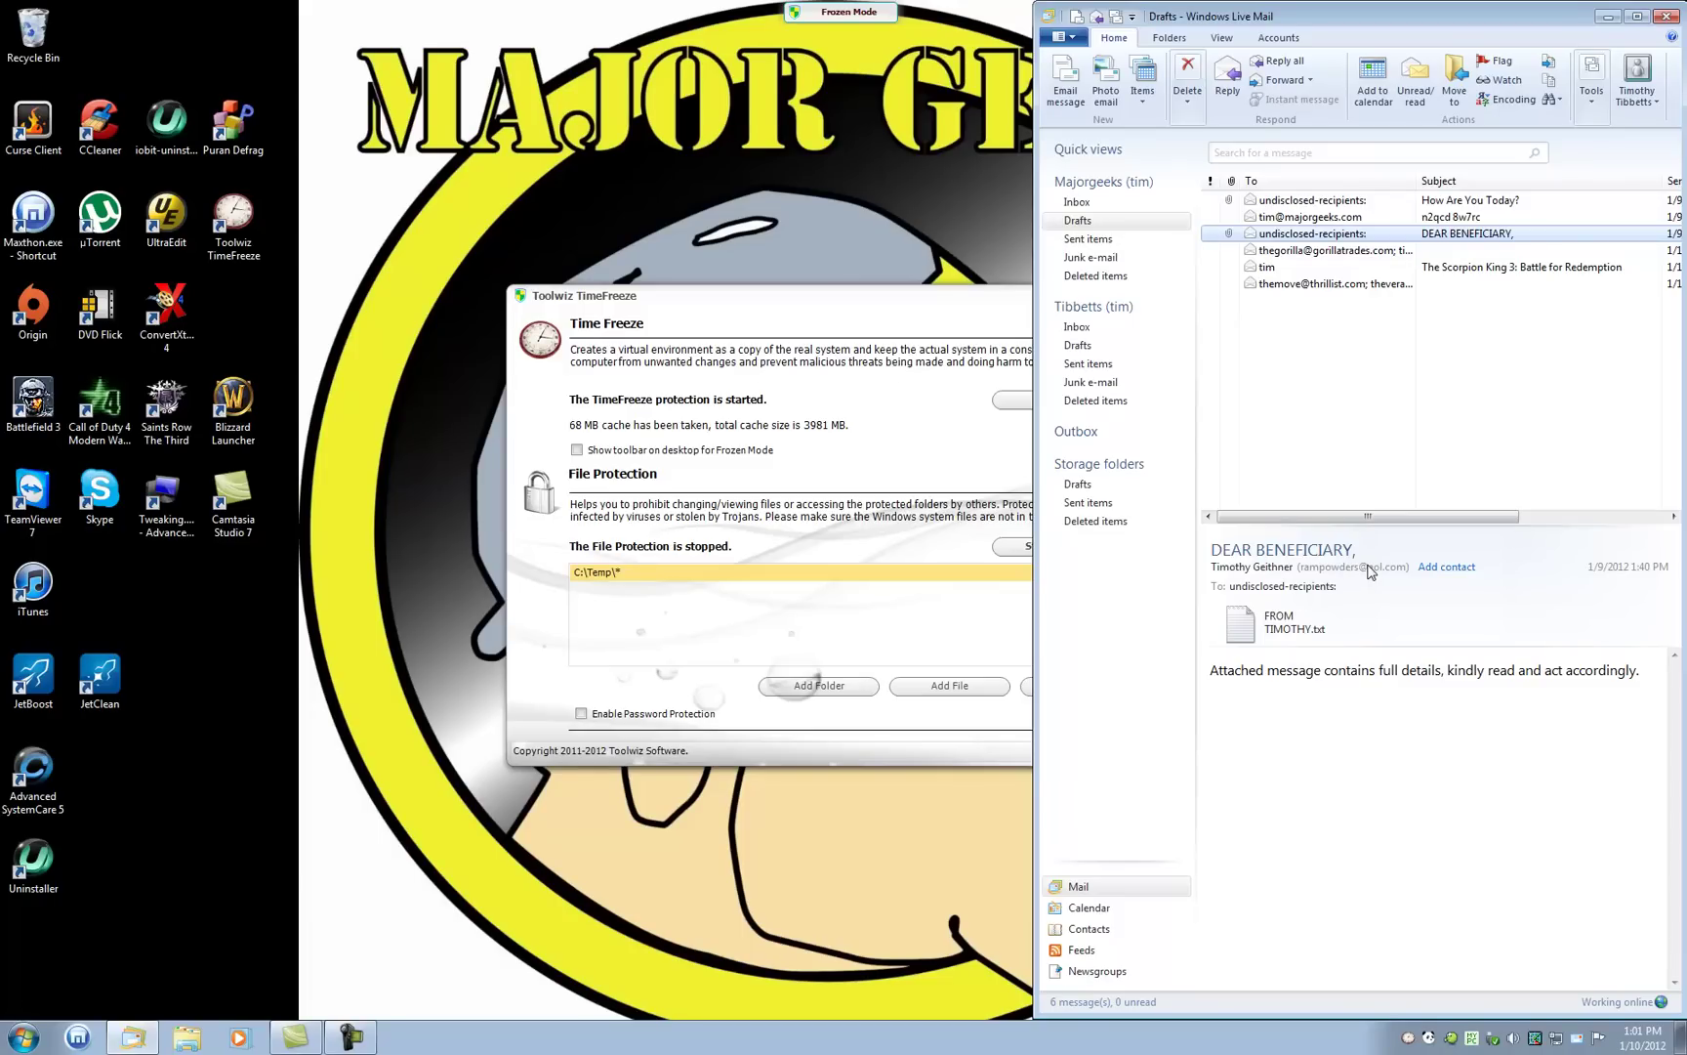
pyautogui.click(1298, 630)
pyautogui.doubleClick(1297, 630)
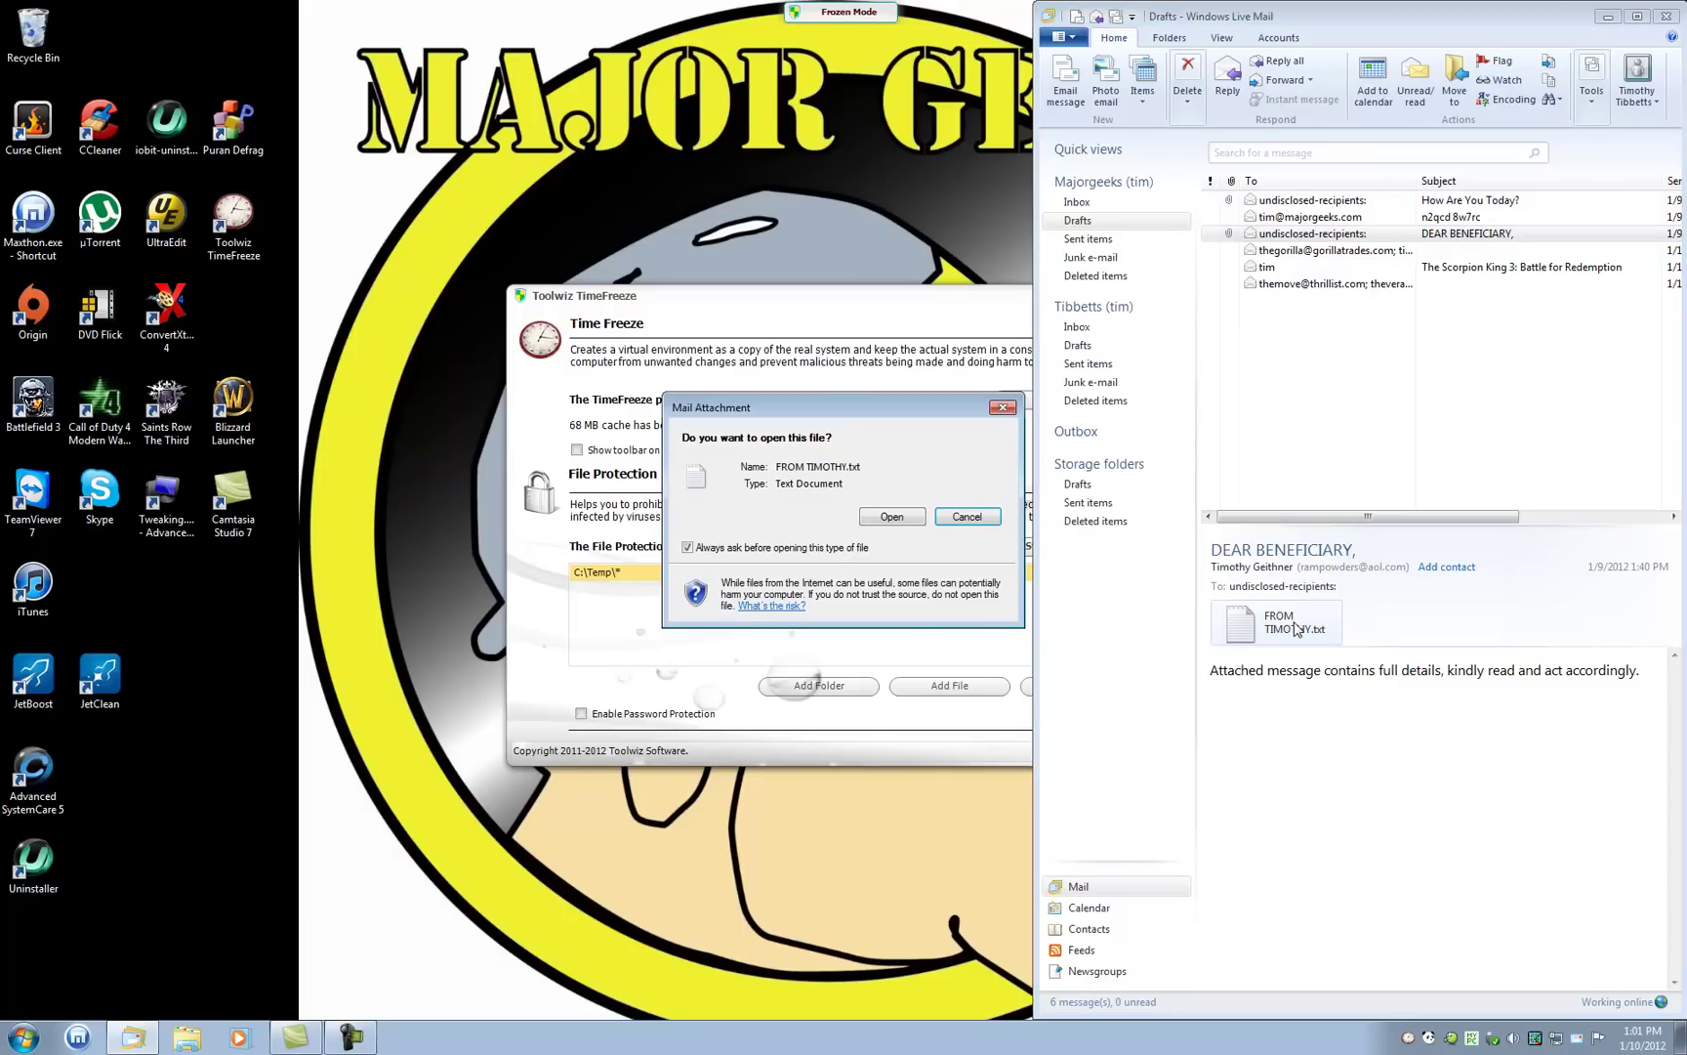
pyautogui.click(878, 515)
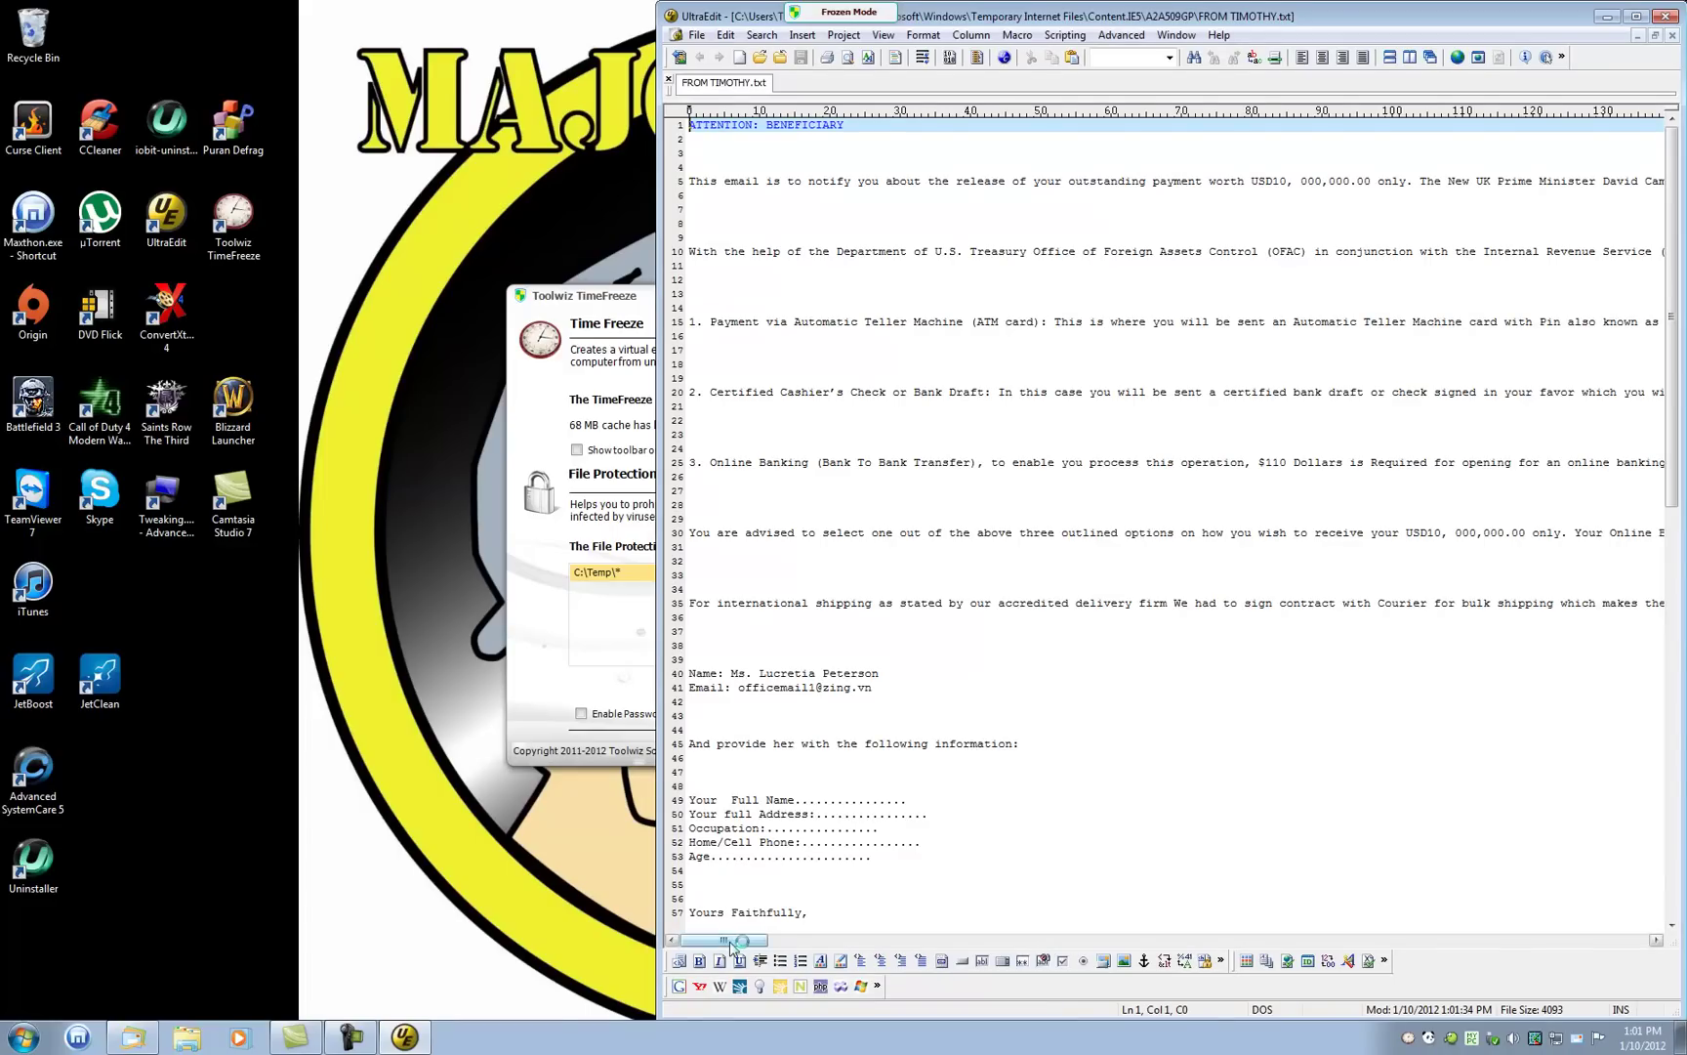
pyautogui.moveTo(733, 939)
pyautogui.mouseDown()
pyautogui.moveTo(1071, 945)
pyautogui.moveTo(731, 947)
pyautogui.mouseUp()
pyautogui.click(1671, 17)
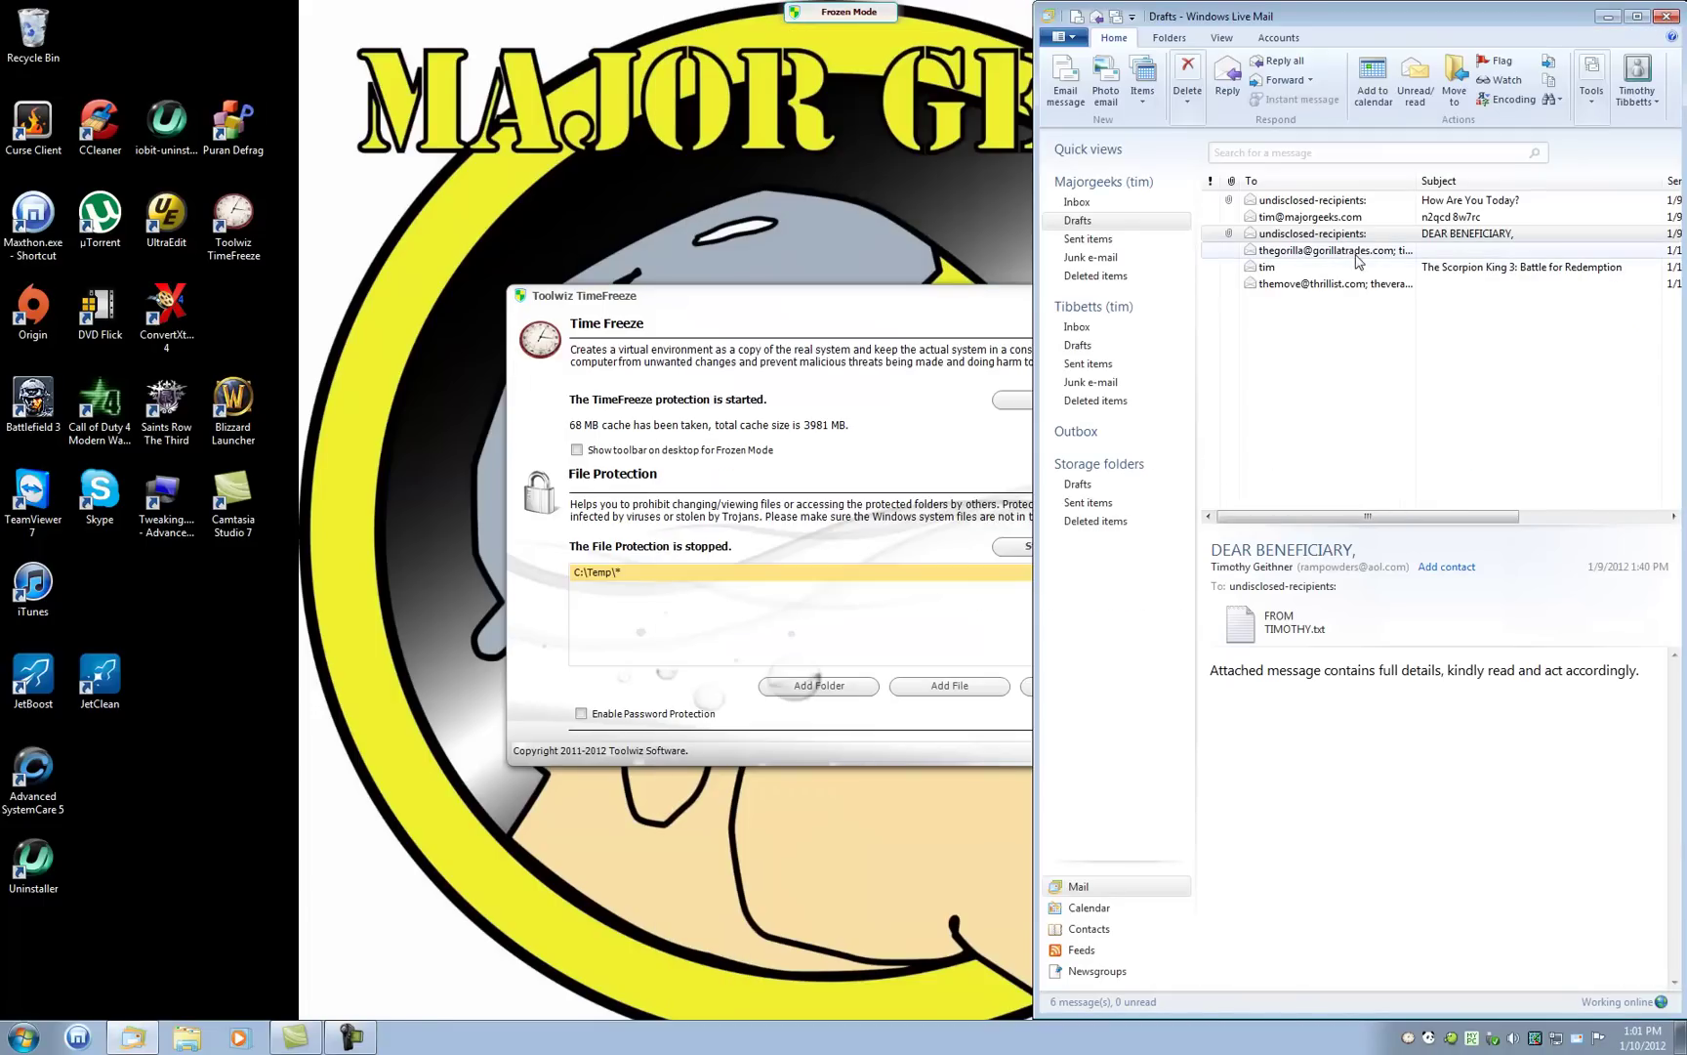
# Step: Open the Mr John.txt attachment from the How Are You Today? draft in UltraEdit
pyautogui.click(1314, 200)
pyautogui.doubleClick(1275, 625)
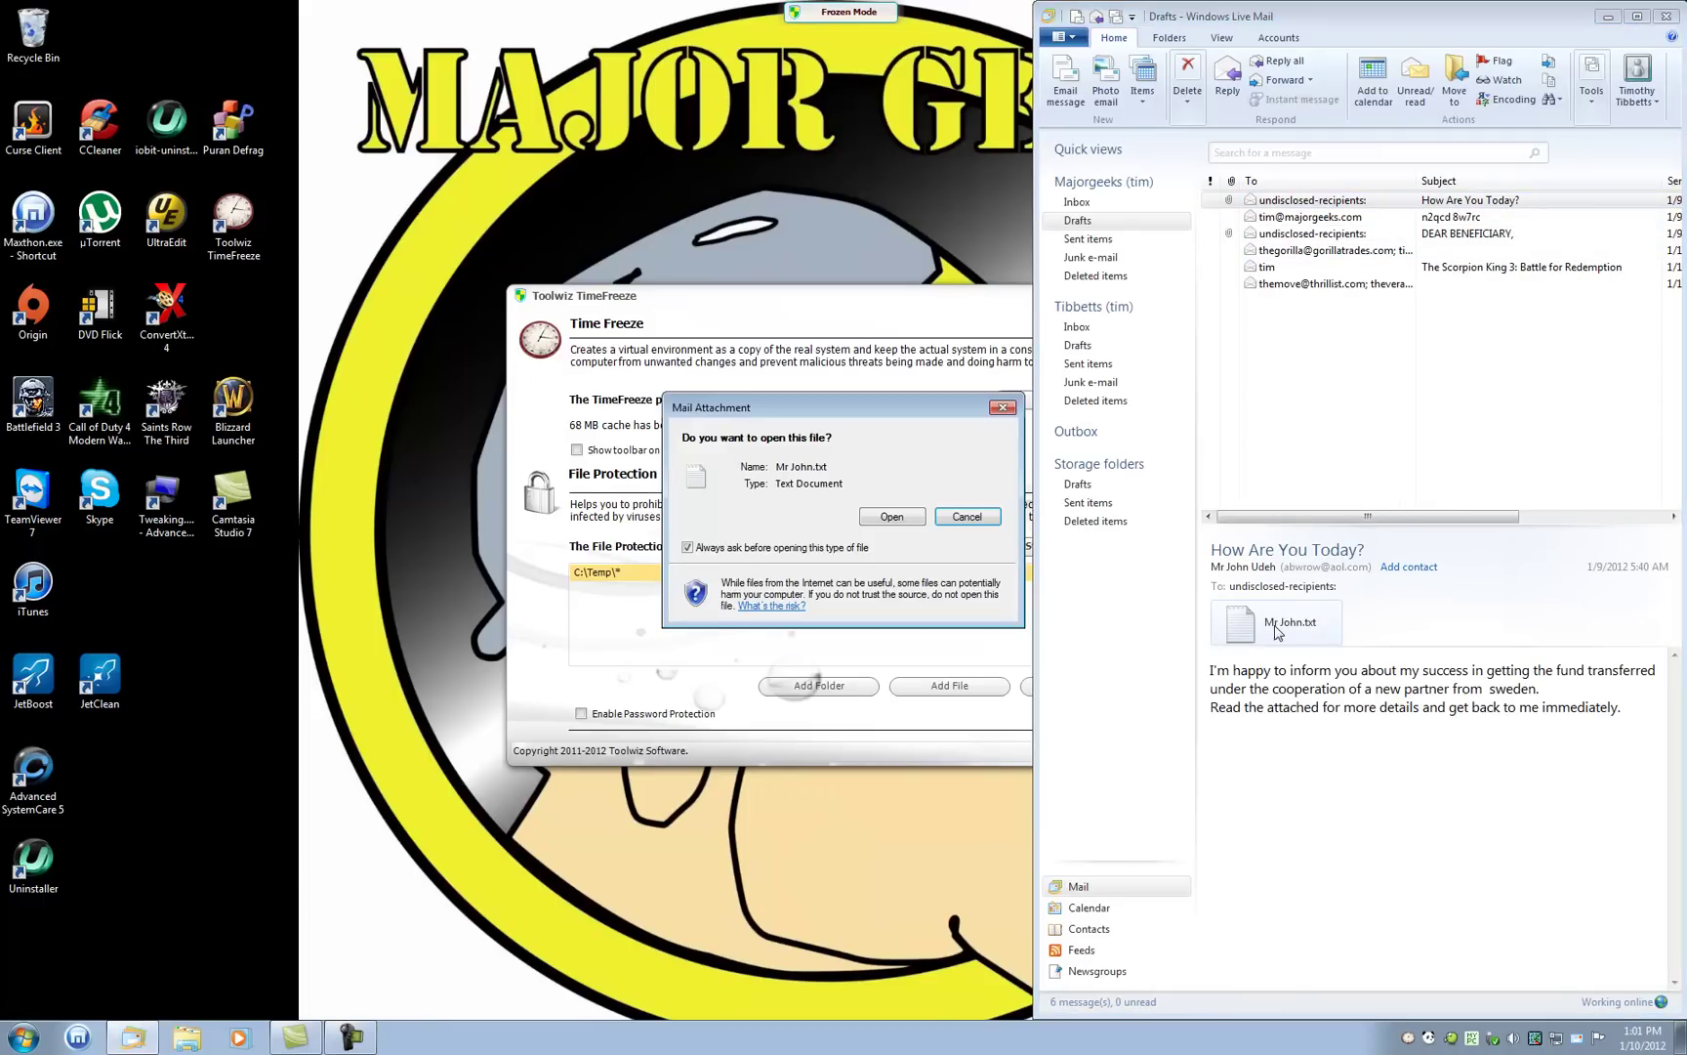
pyautogui.click(903, 521)
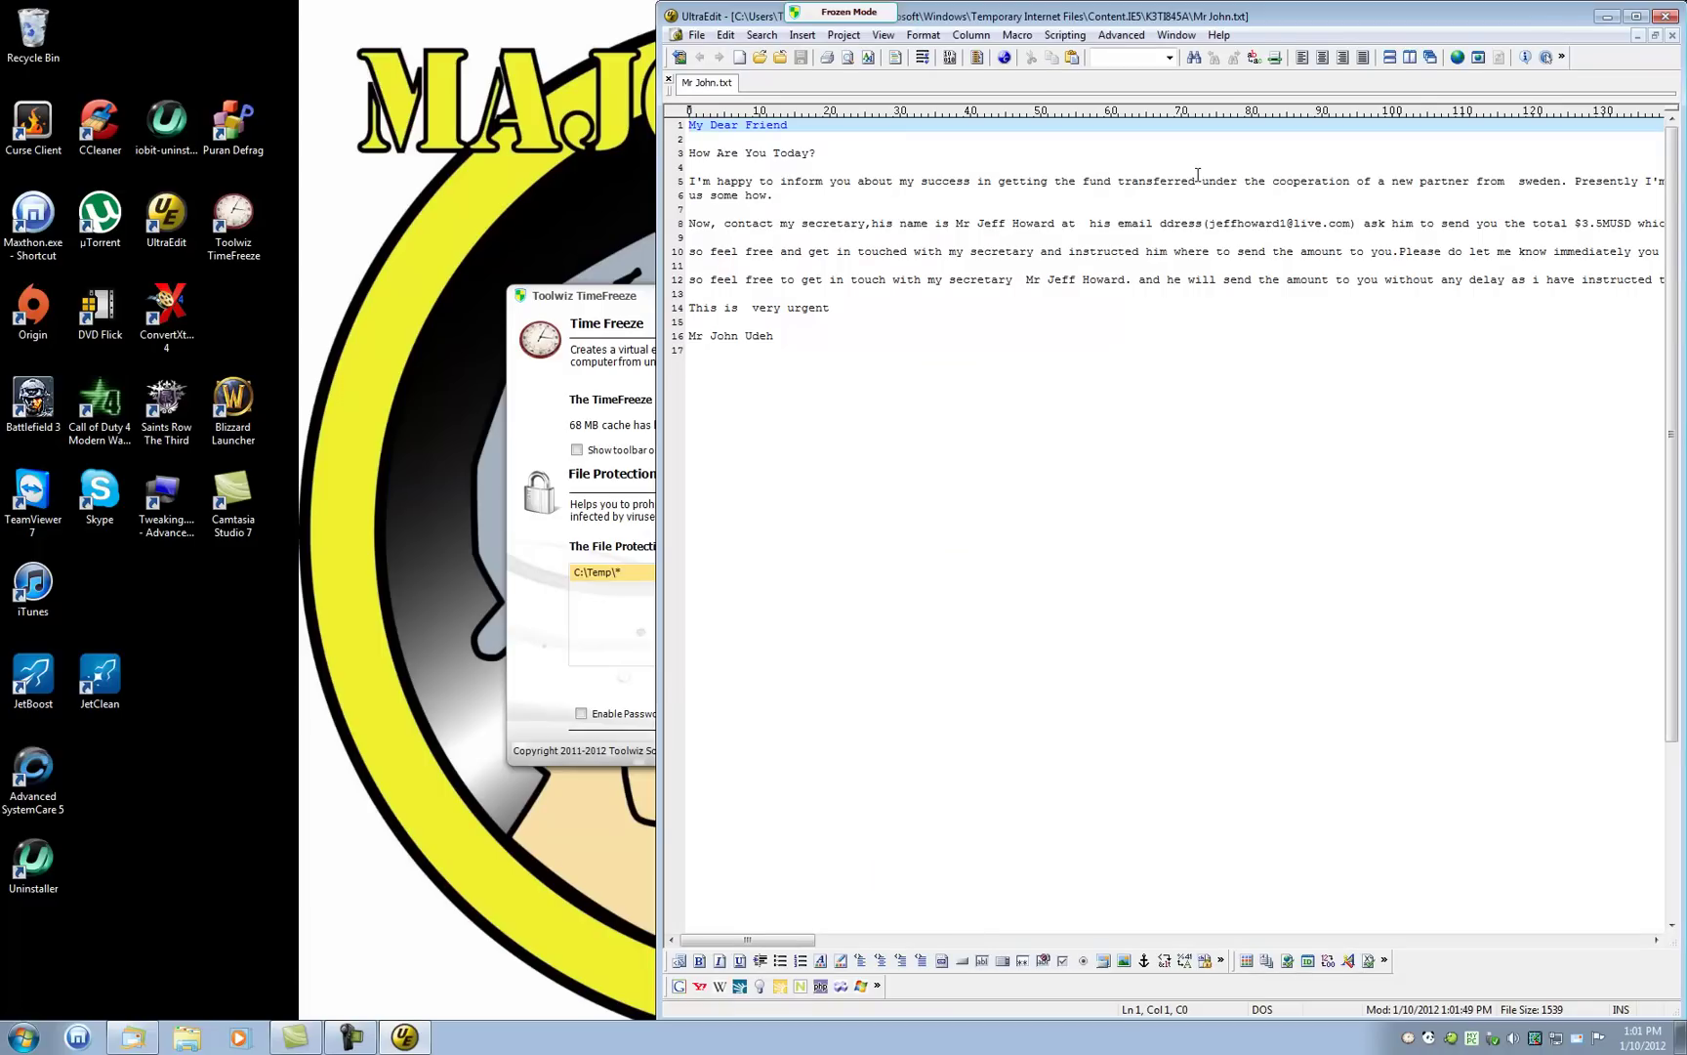
pyautogui.moveTo(747, 940); pyautogui.dragTo(1488, 424)
# Step: Close Mr John.txt and follow the biggerpictures.co.uk link in its draft
pyautogui.click(1666, 16)
pyautogui.click(1299, 283)
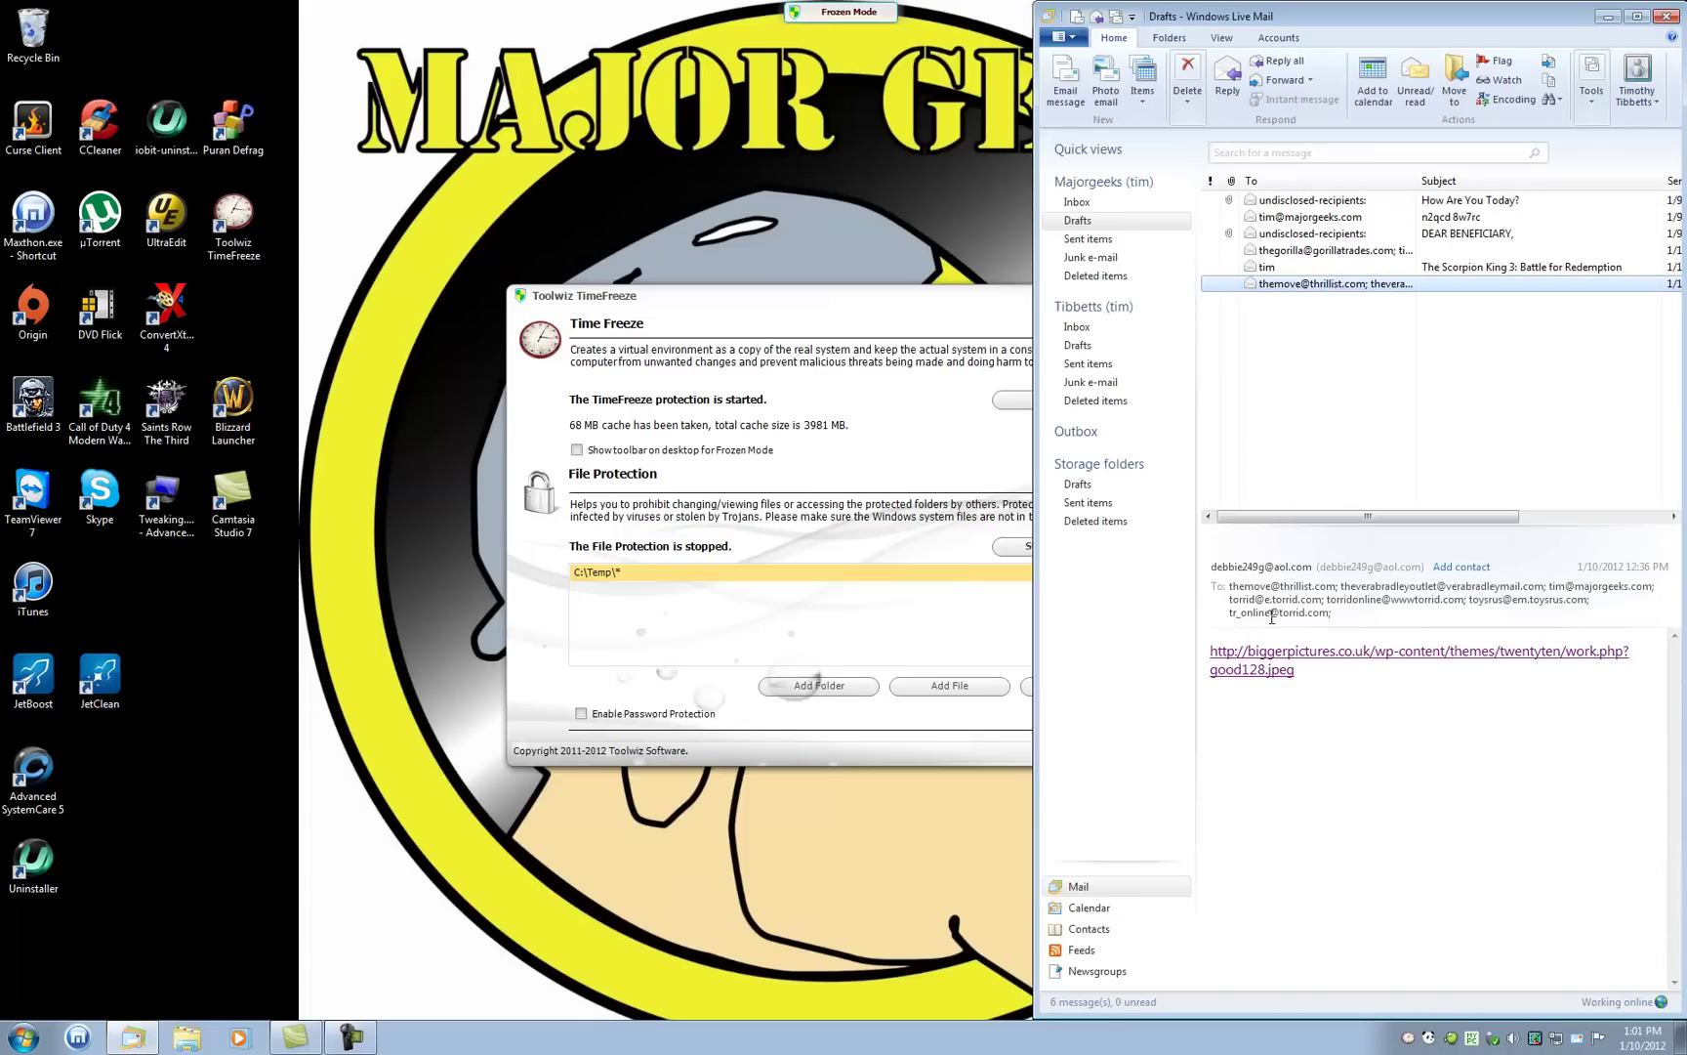
pyautogui.click(1270, 667)
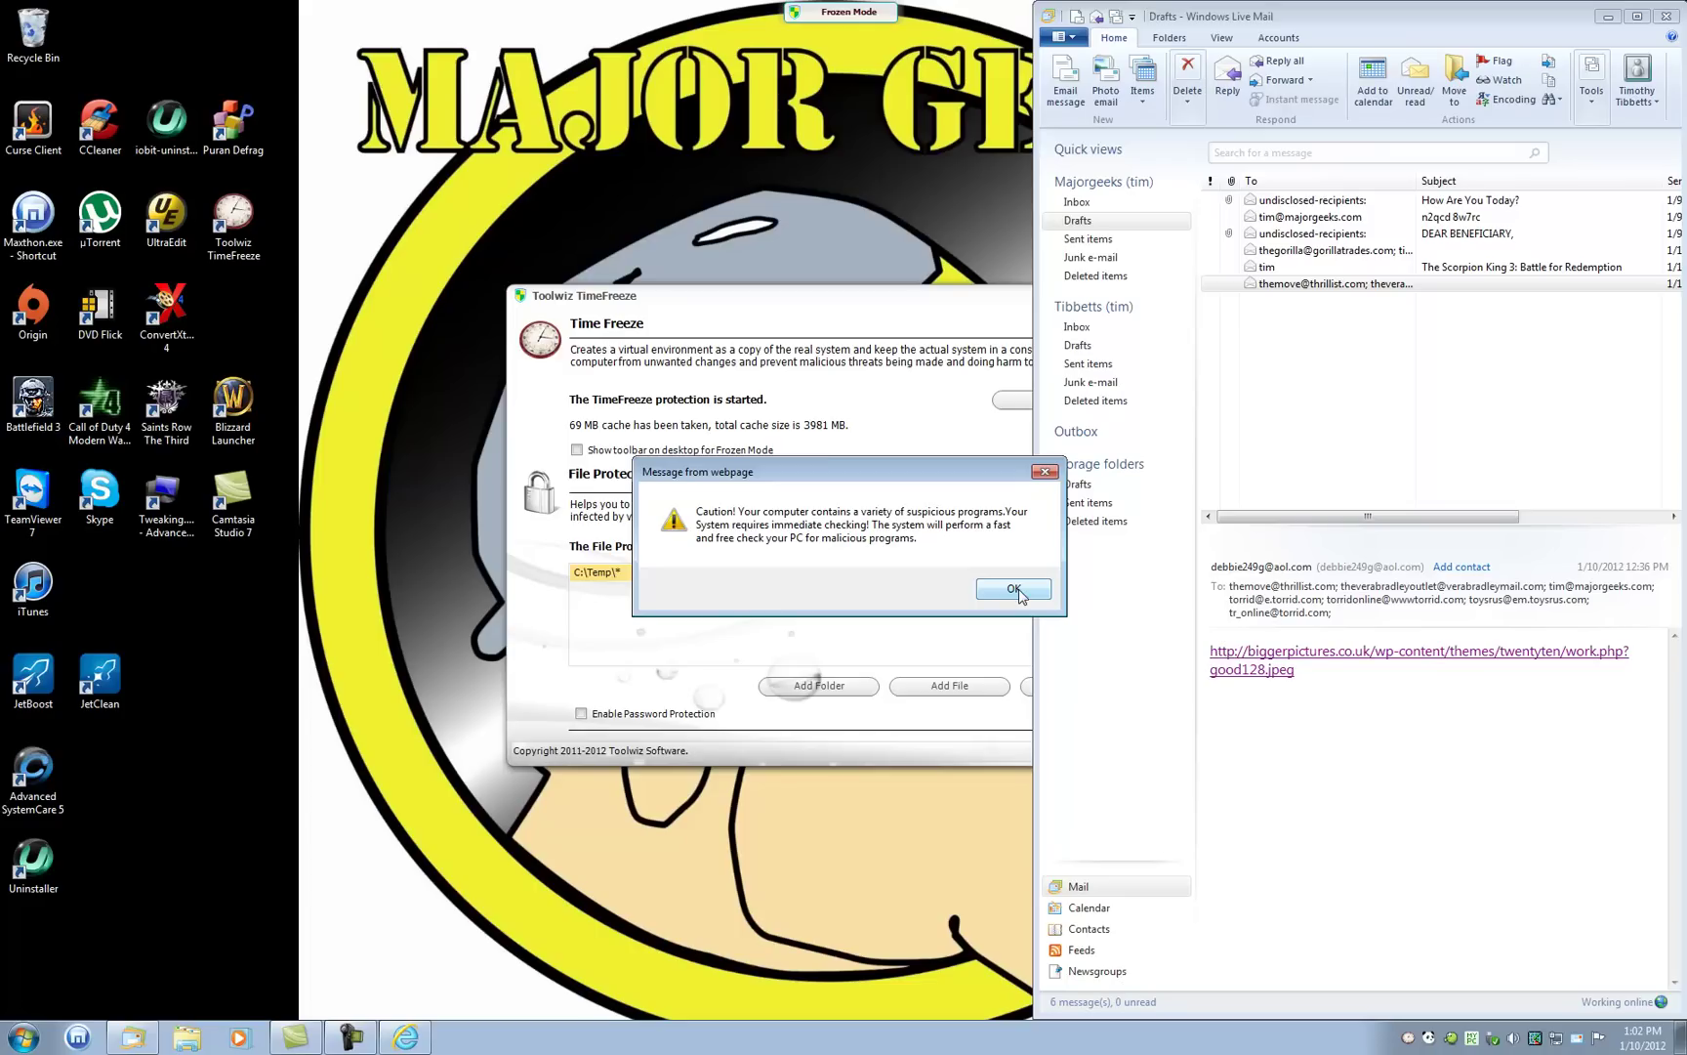
# Step: Dismiss the fake infection warning, close the scanner page, and minimize Live Mail
pyautogui.click(1013, 588)
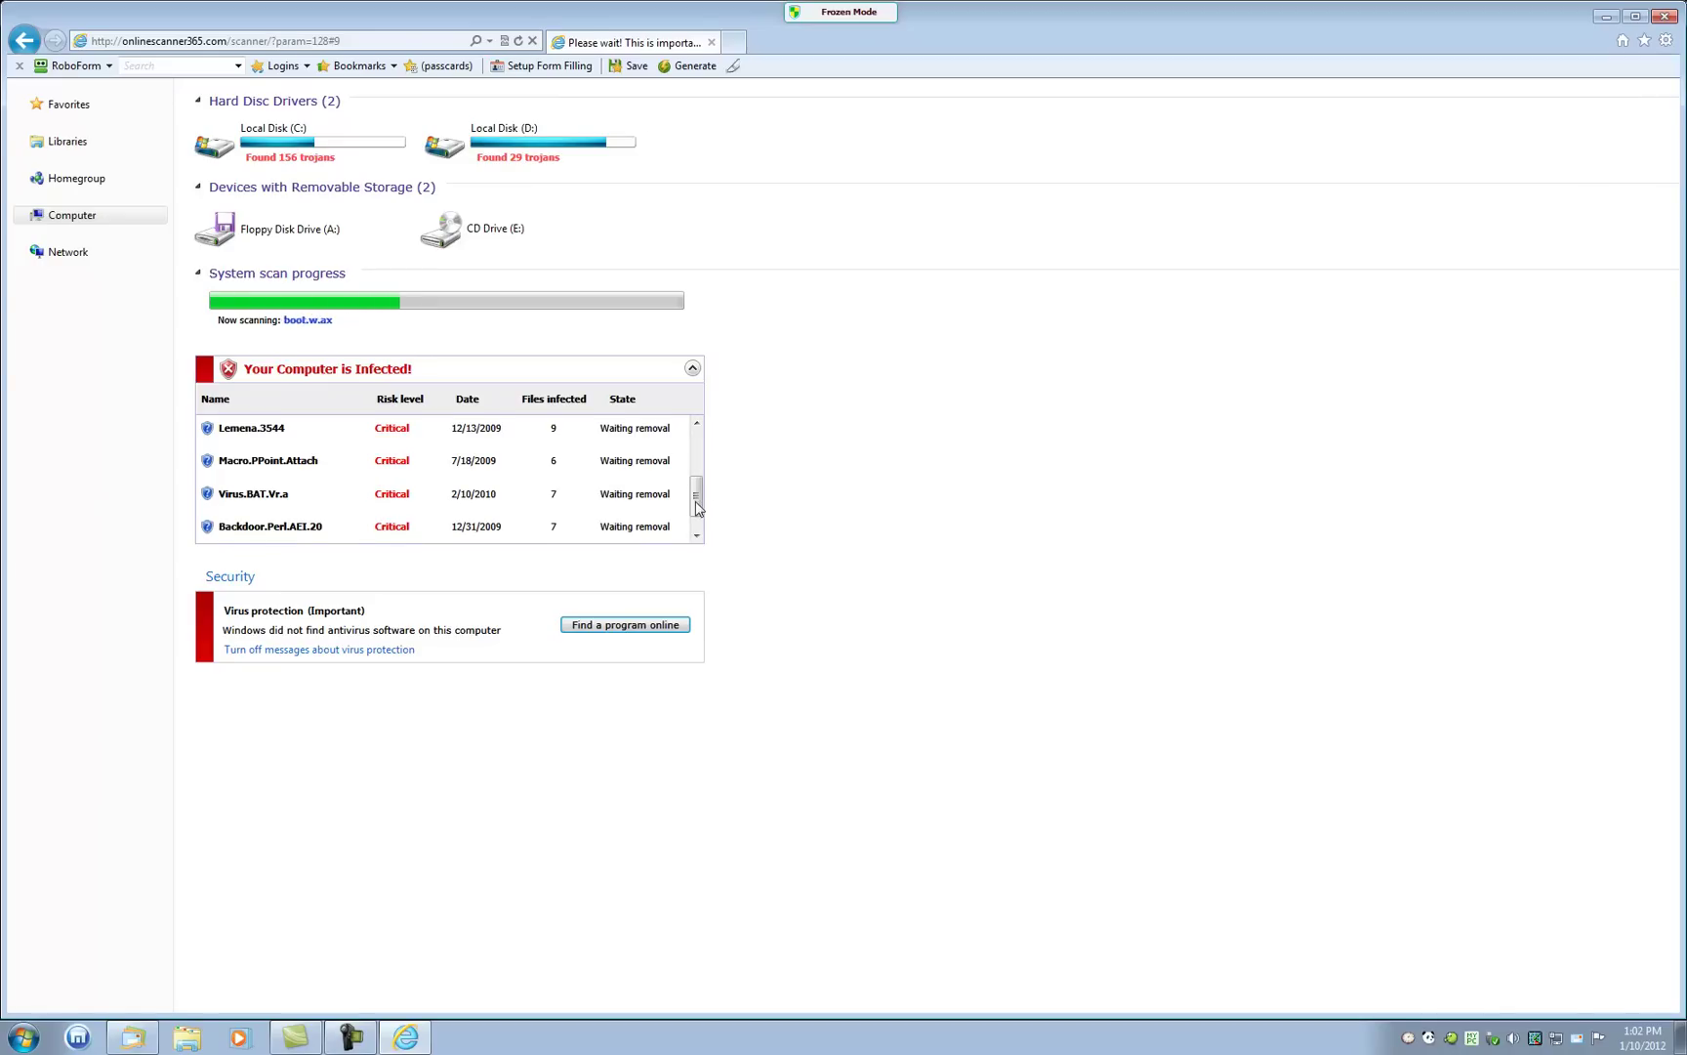
pyautogui.click(1665, 18)
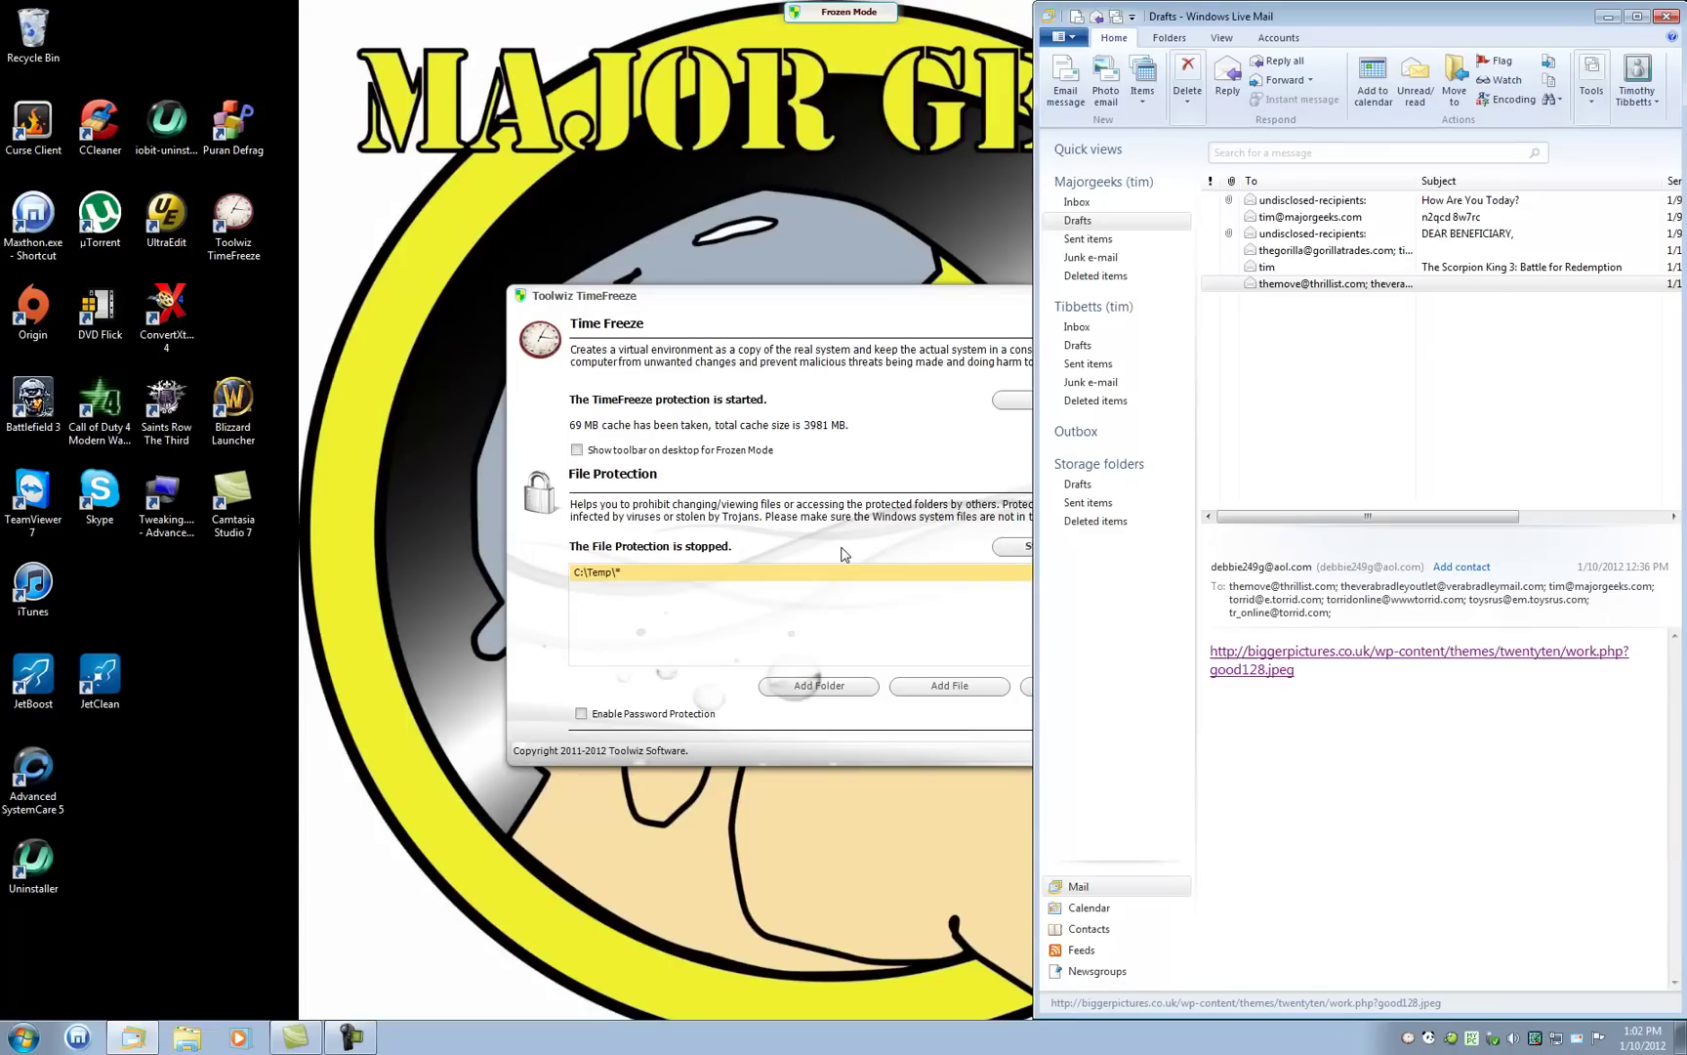
pyautogui.click(1608, 16)
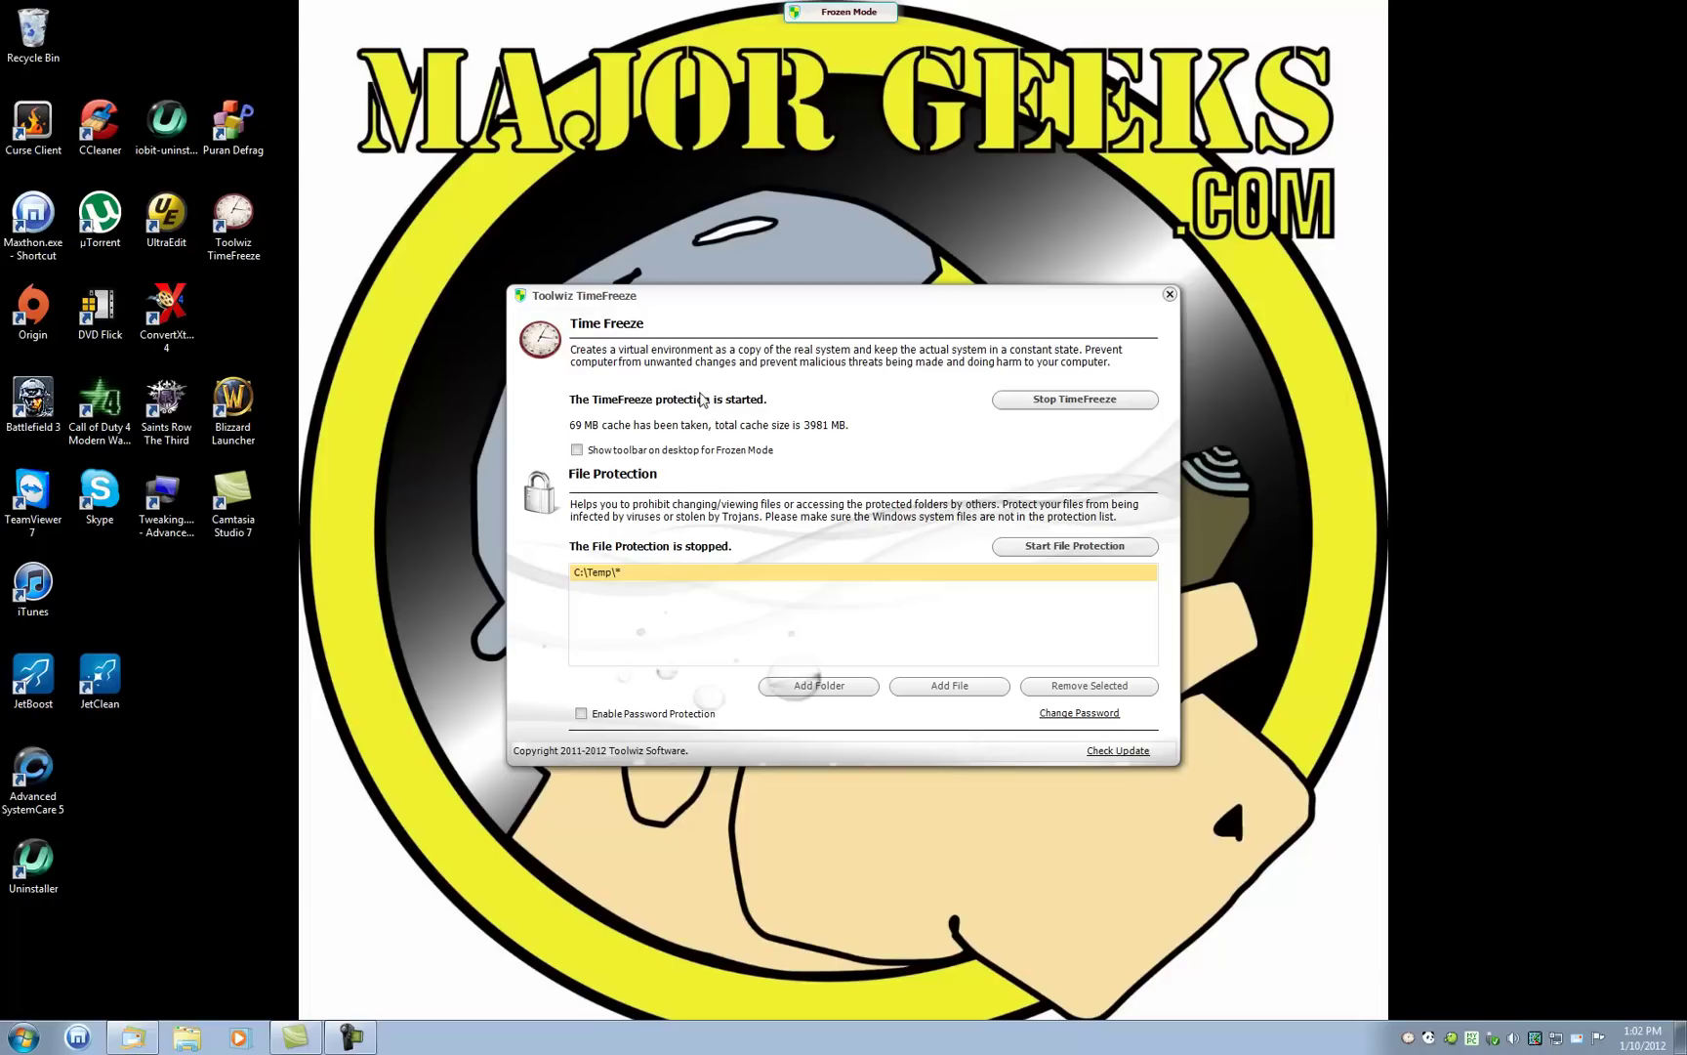
pyautogui.click(1051, 403)
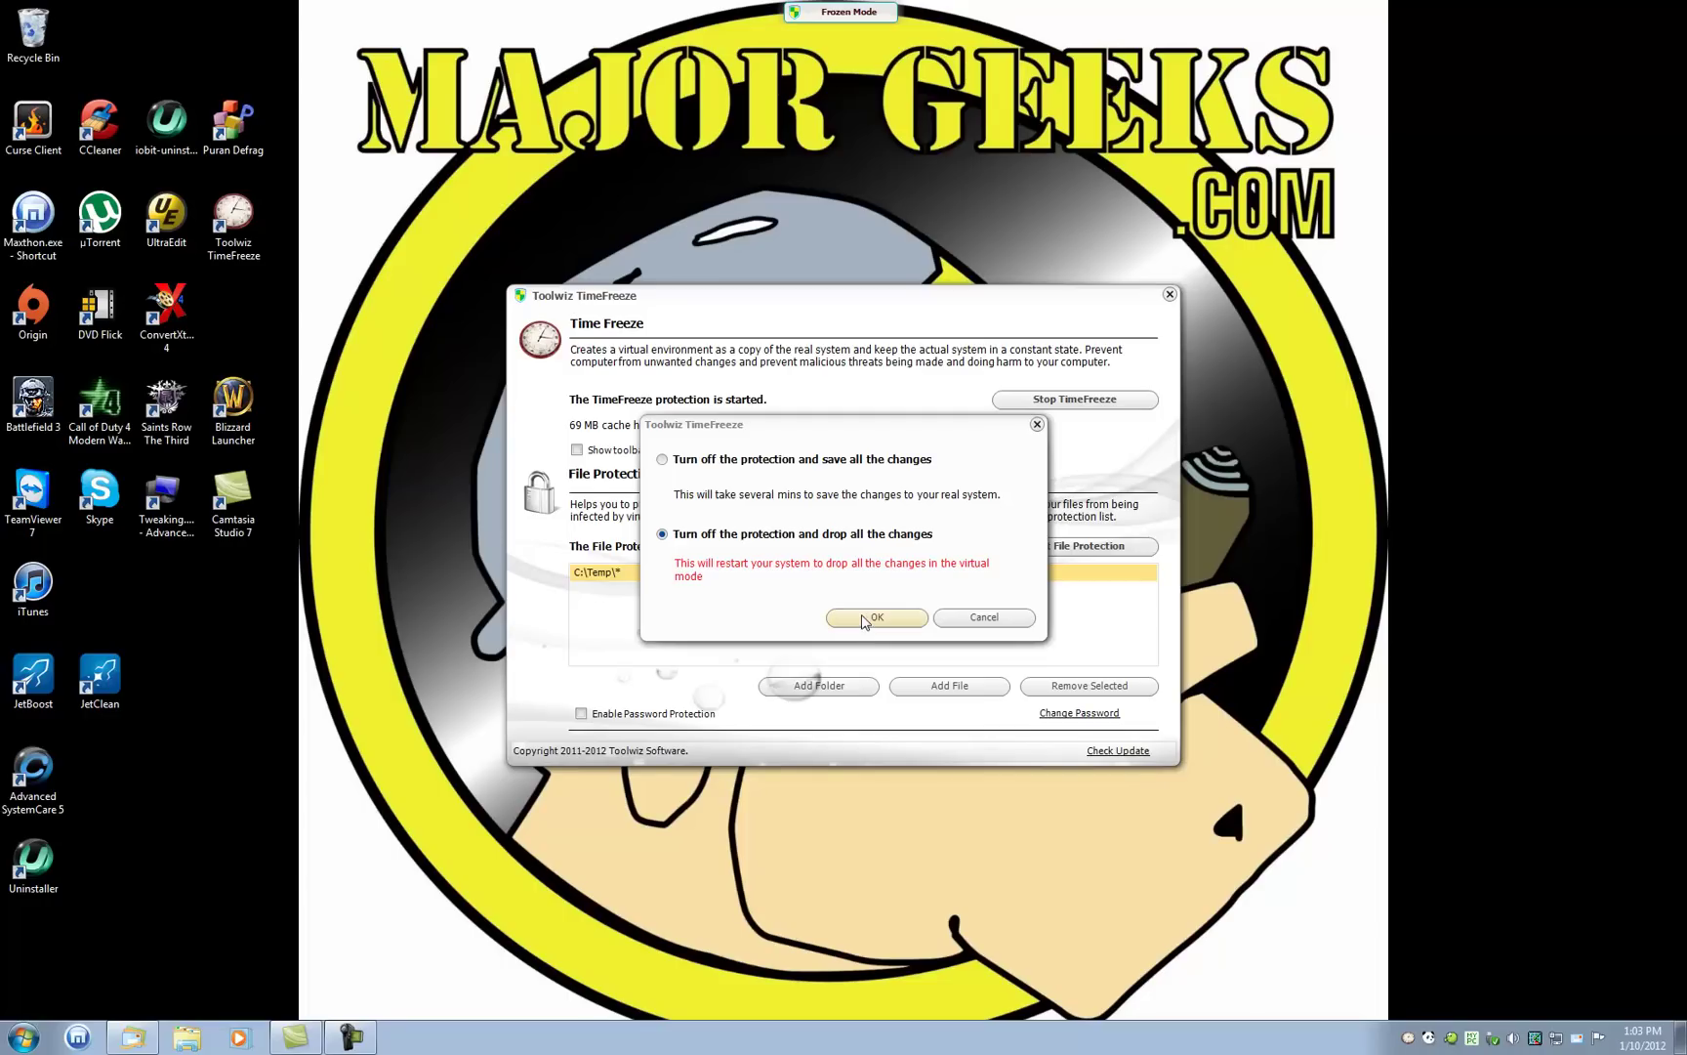
pyautogui.click(966, 619)
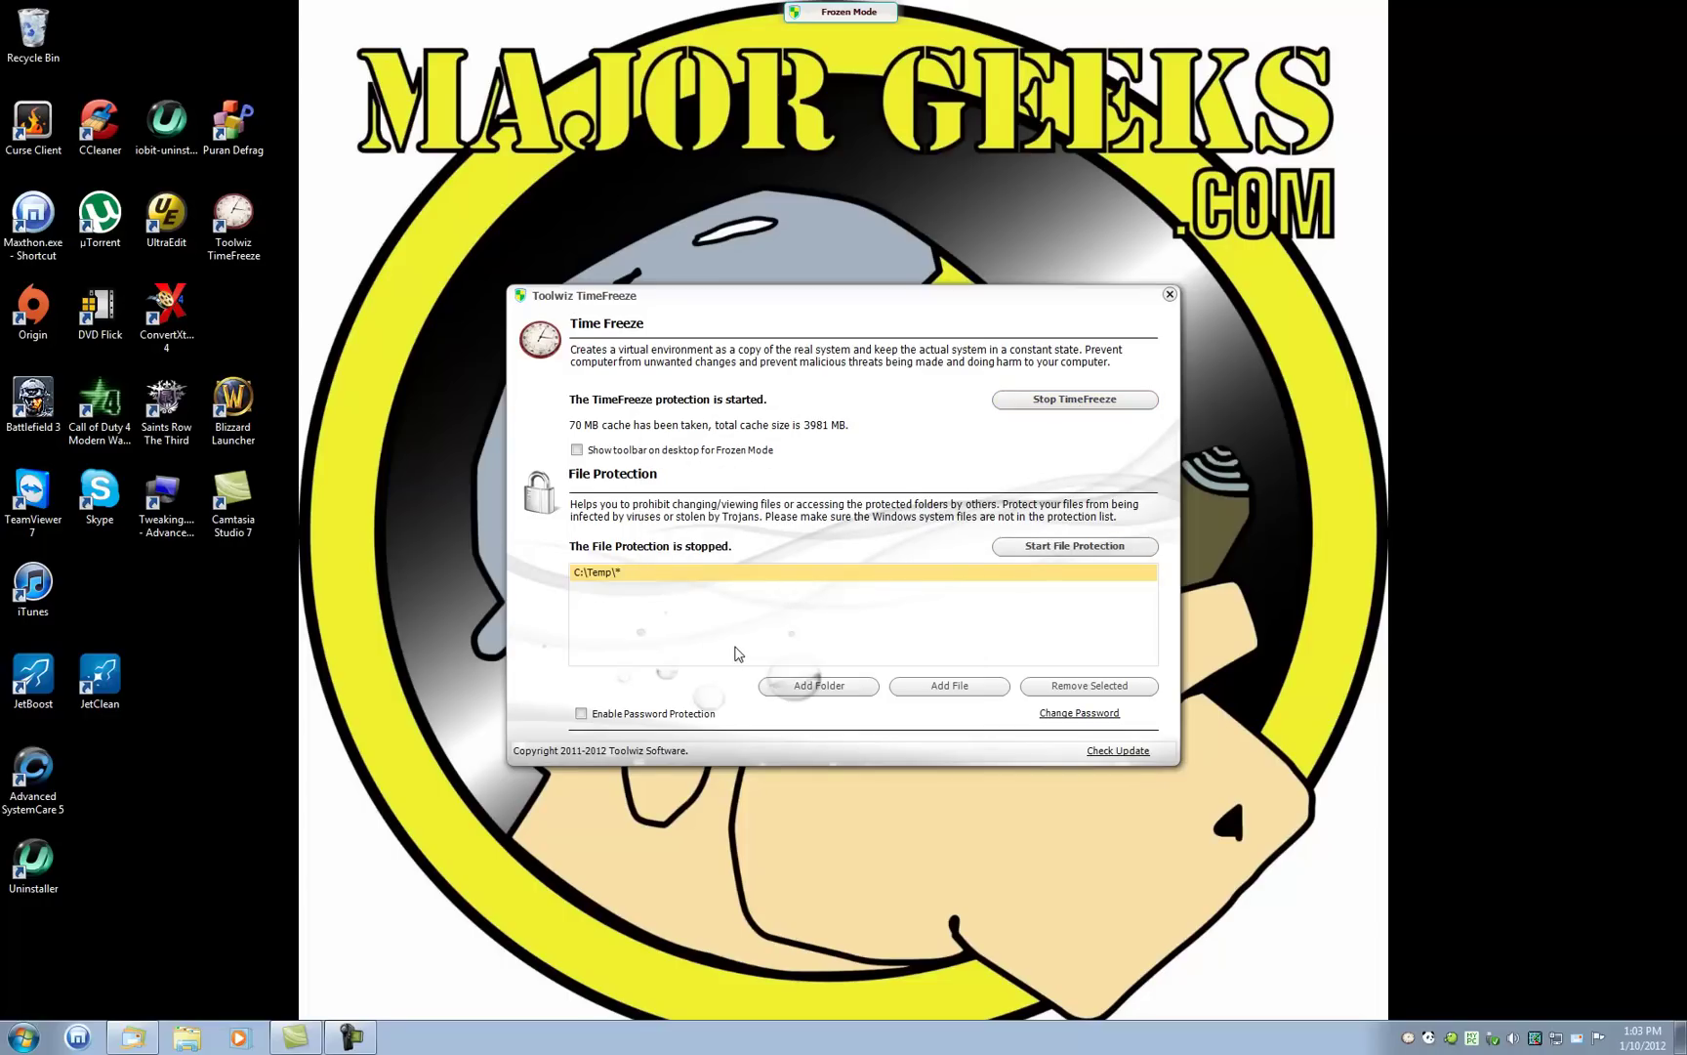
# Step: Remove C:\Temp\* from the File Protection list
pyautogui.click(1103, 685)
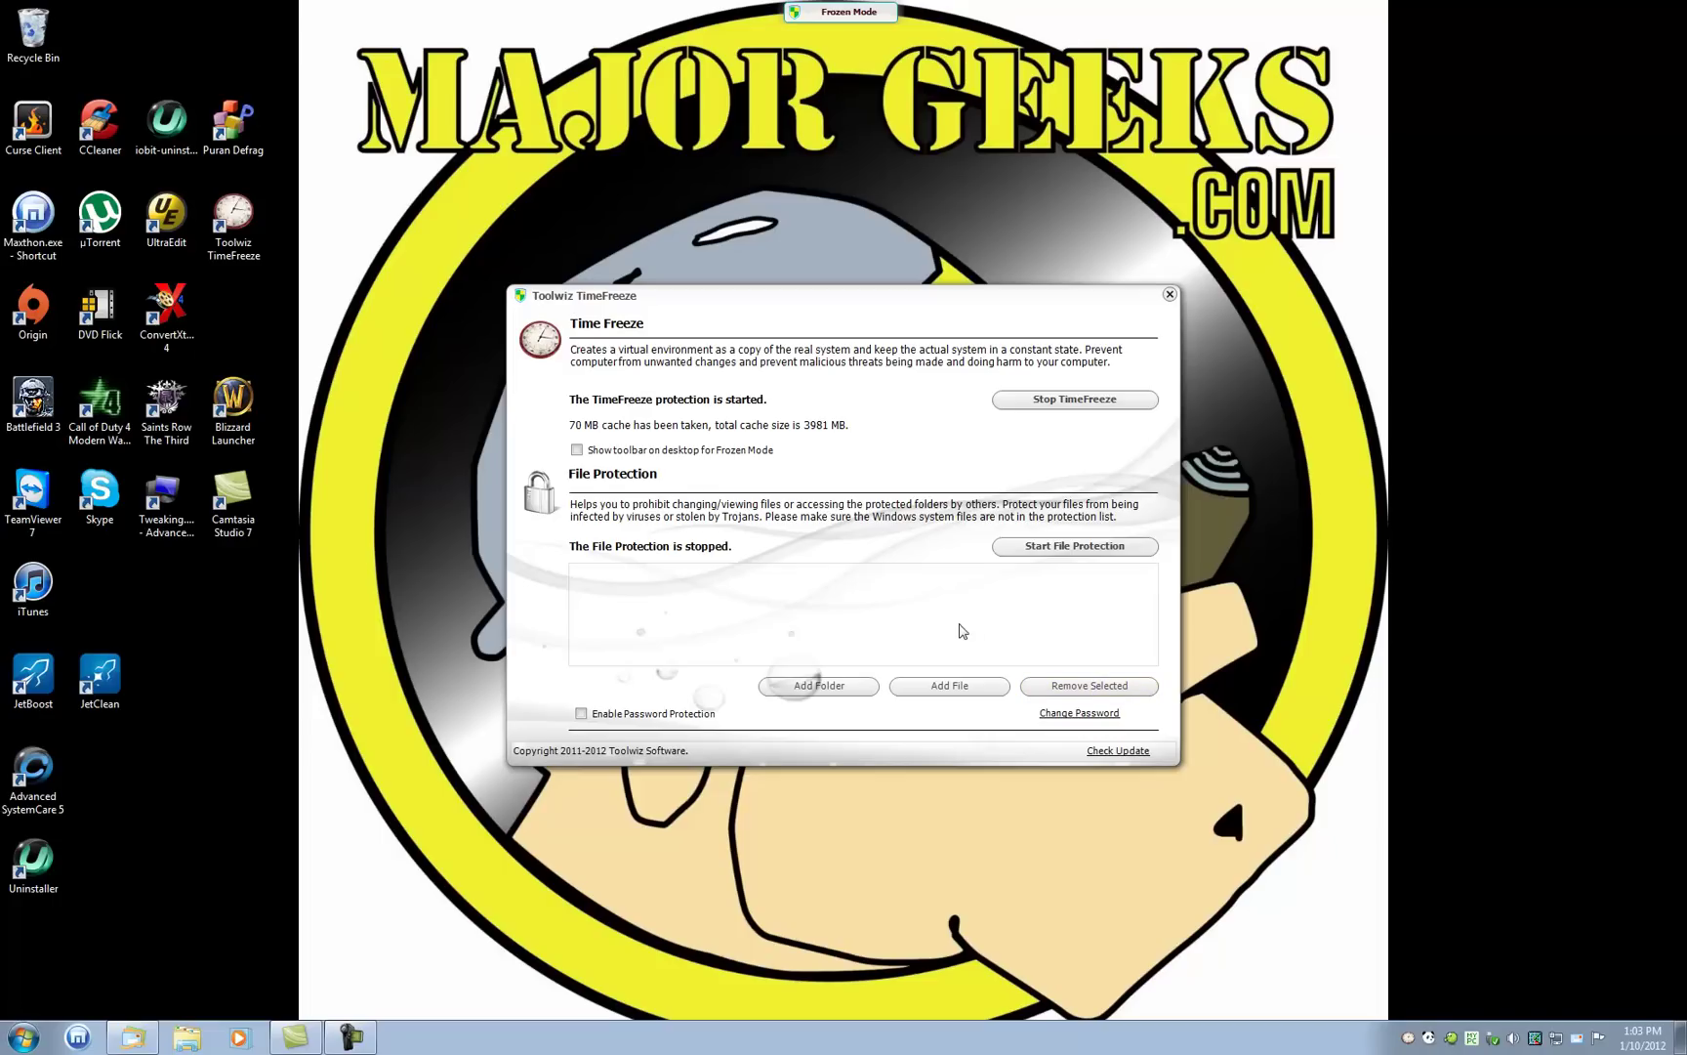